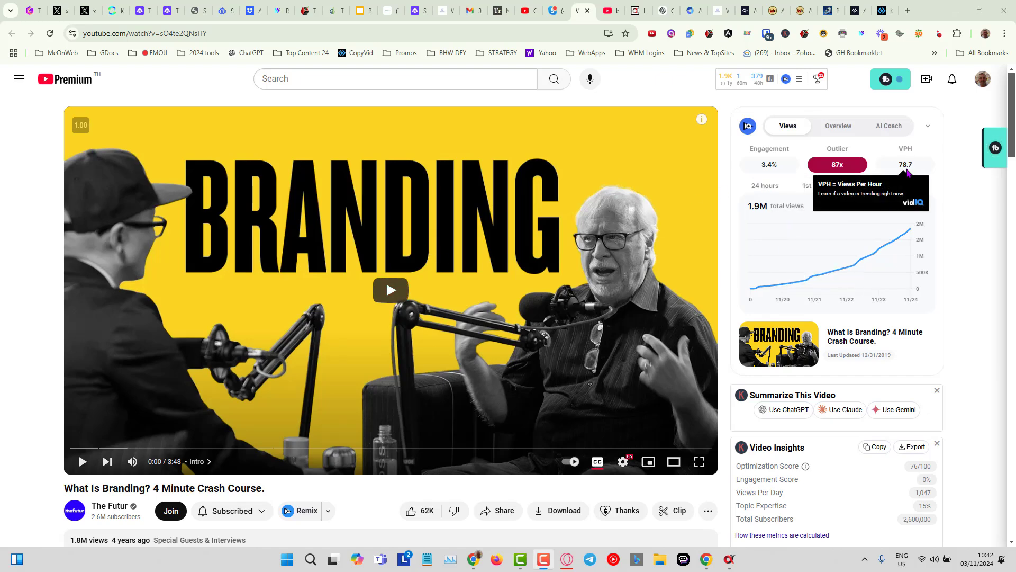
# Scroll the Branding crash-course video page to read its vidIQ stats (1.9M total views)
pyautogui.scroll(-1, 901, 360)
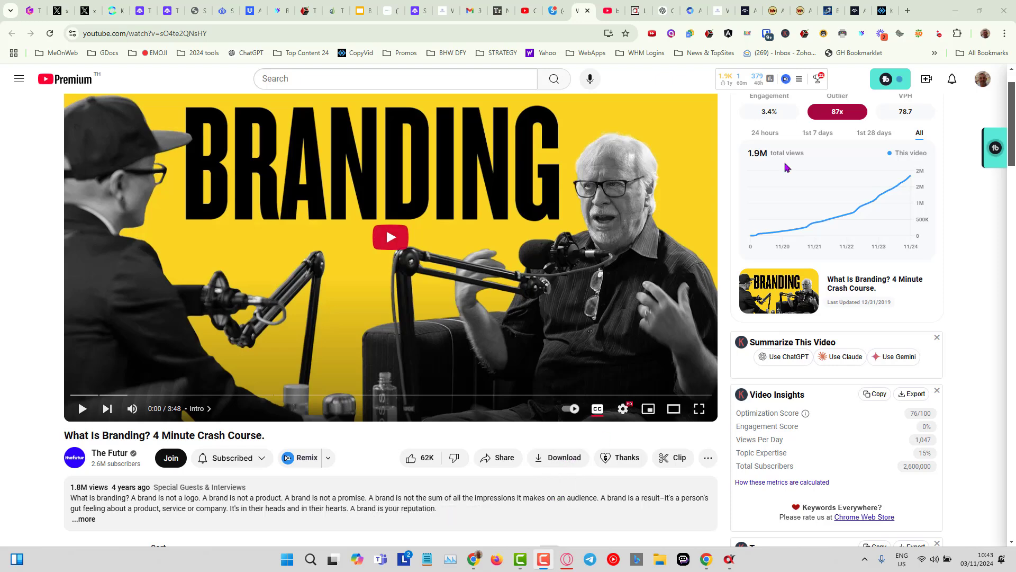
# Go to the KeywordIntent.io AI Marketing results and select all 281 keywords in the table
pyautogui.click(884, 11)
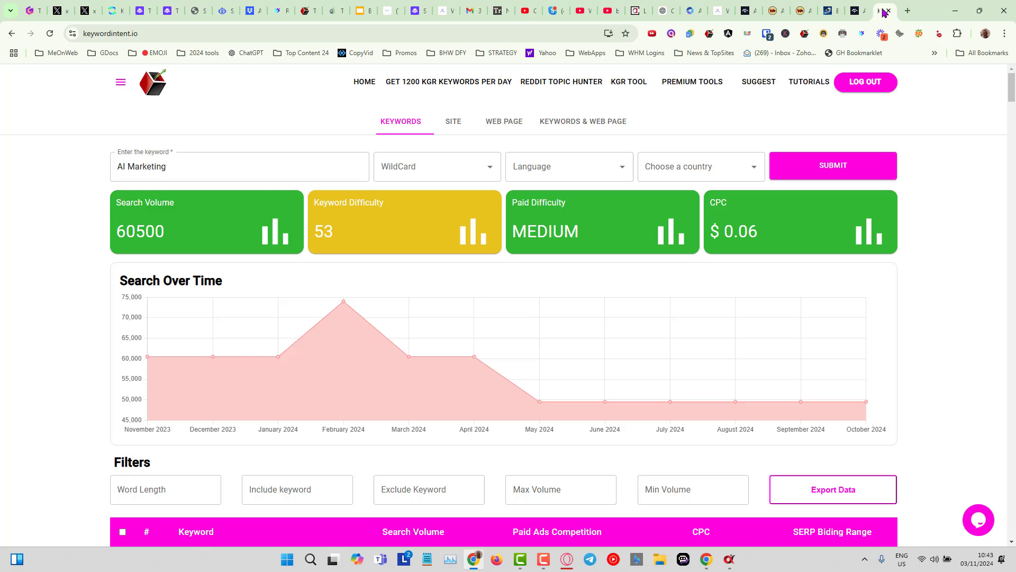
pyautogui.click(226, 35)
pyautogui.click(253, 116)
pyautogui.scroll(-1, 664, 379)
pyautogui.scroll(-1, 665, 379)
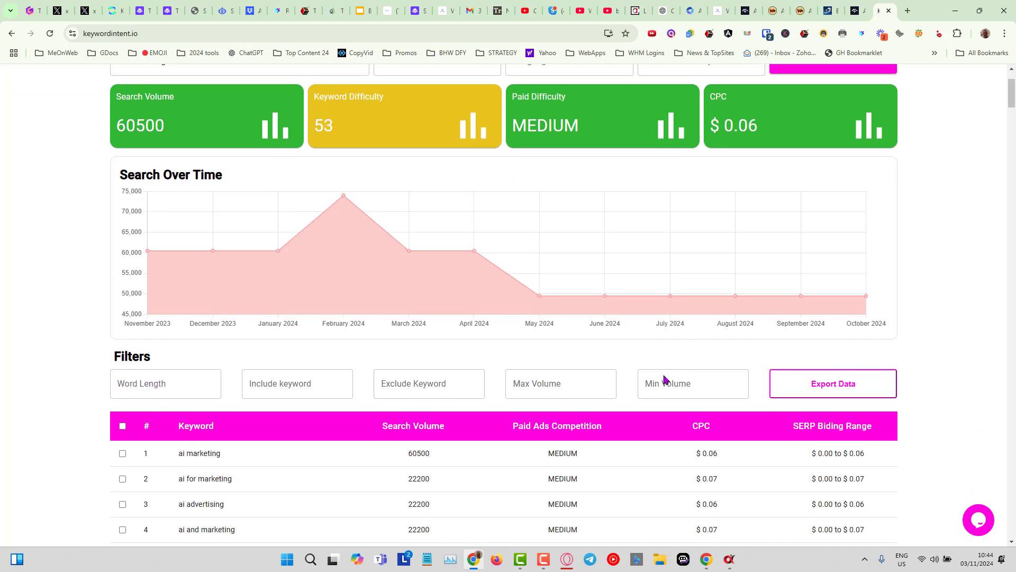
pyautogui.scroll(-1, 663, 349)
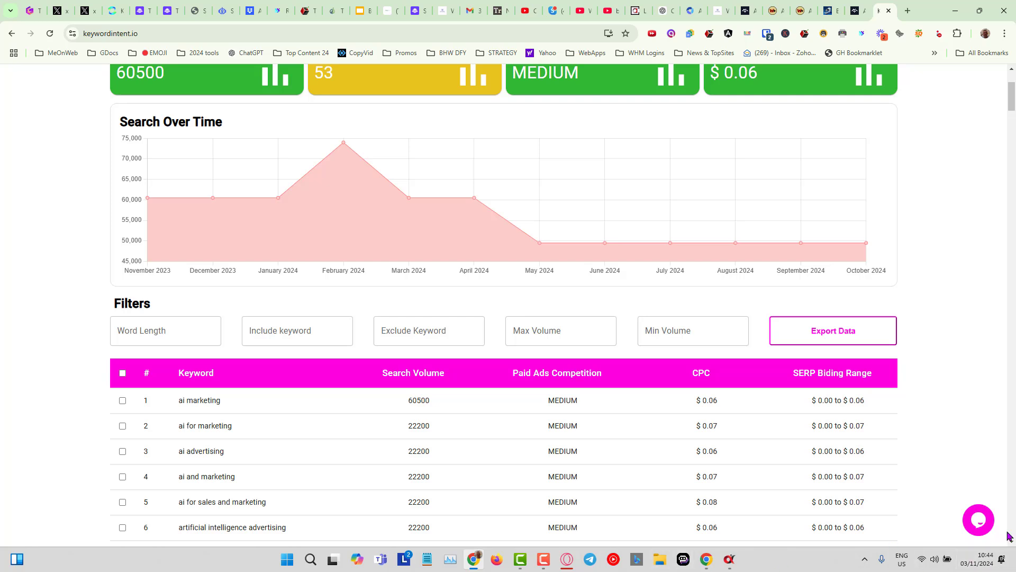
pyautogui.scroll(-2, 296, 434)
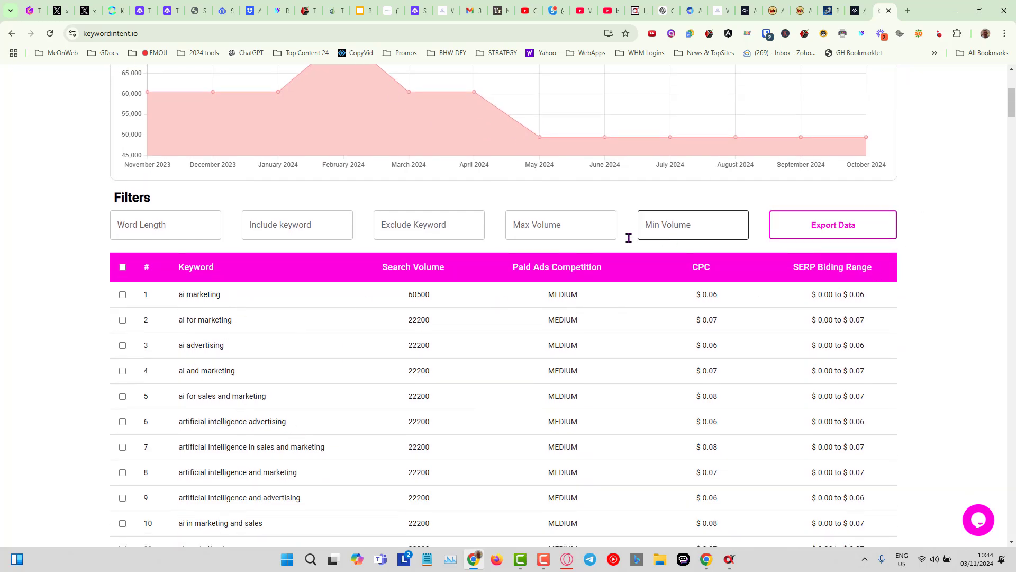
pyautogui.click(122, 268)
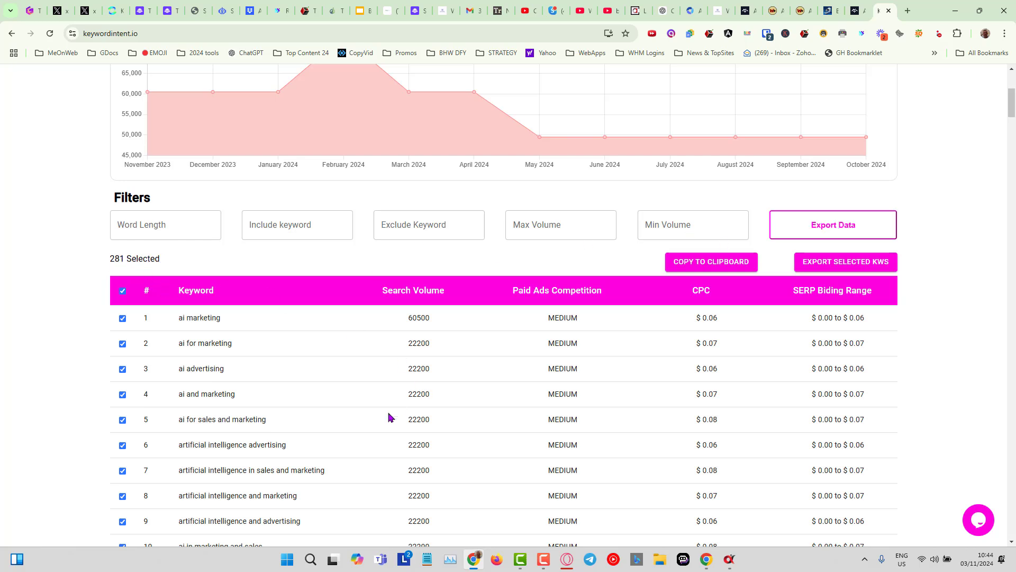
pyautogui.moveTo(730, 559)
pyautogui.click(733, 512)
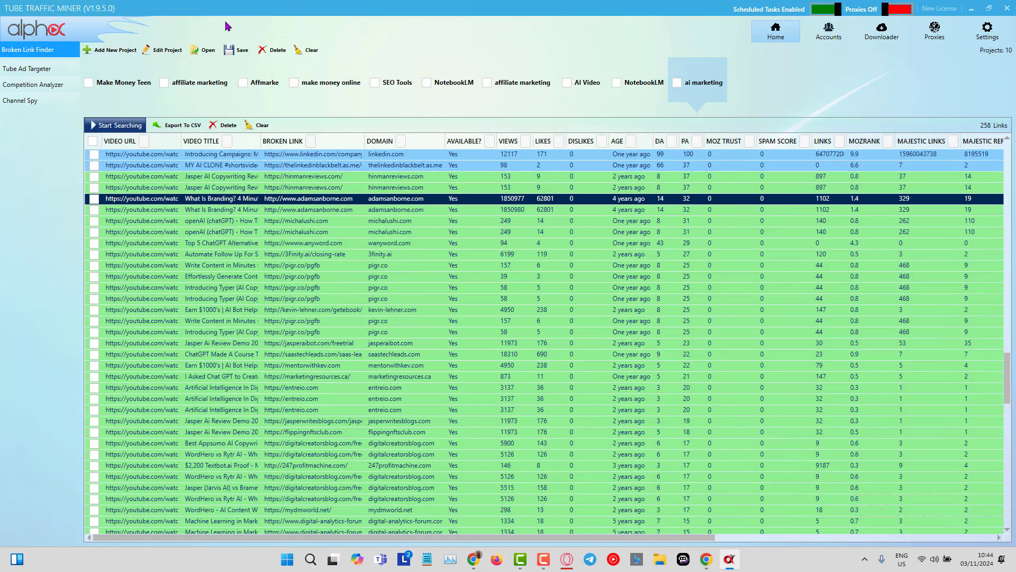
pyautogui.click(113, 54)
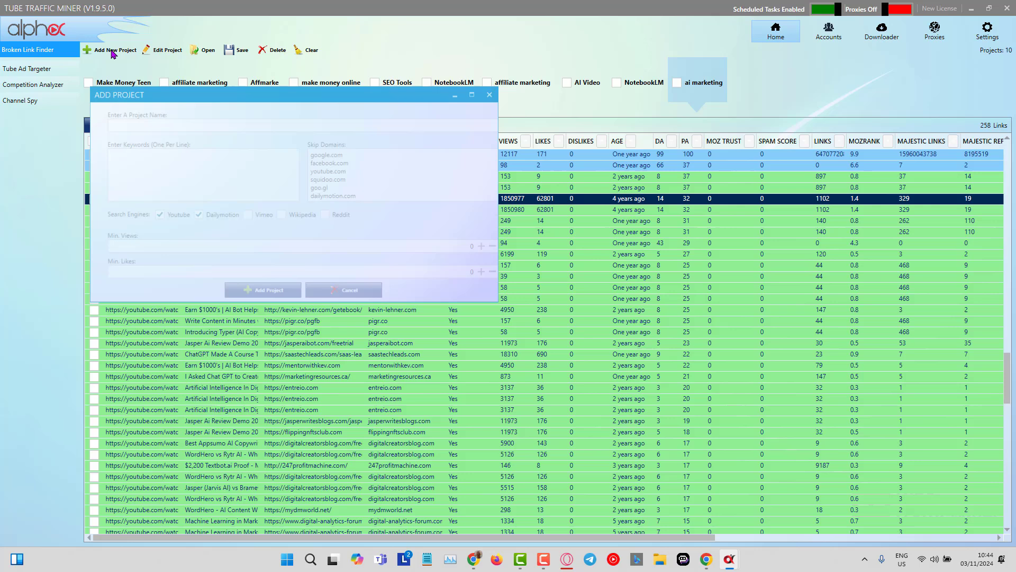
pyautogui.rightClick(125, 160)
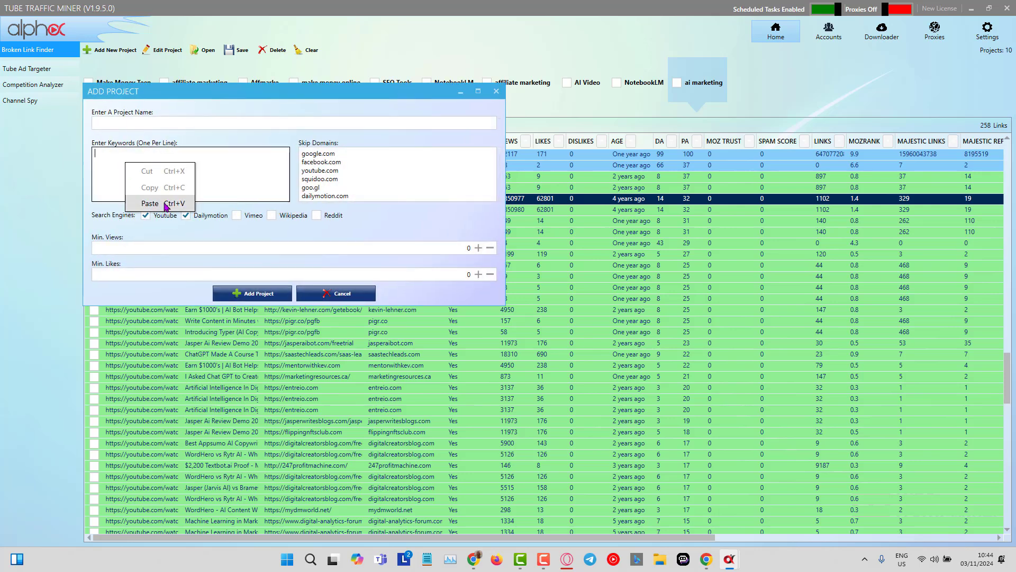
pyautogui.click(159, 204)
pyautogui.hotkey('ctrl', 'a')
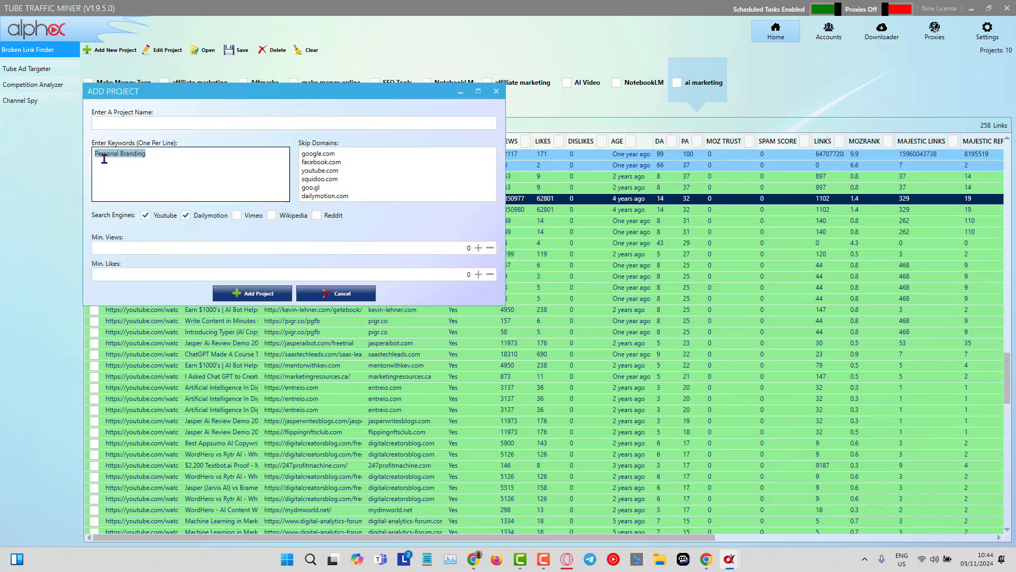
pyautogui.hotkey('ctrl', 'x')
pyautogui.click(151, 122)
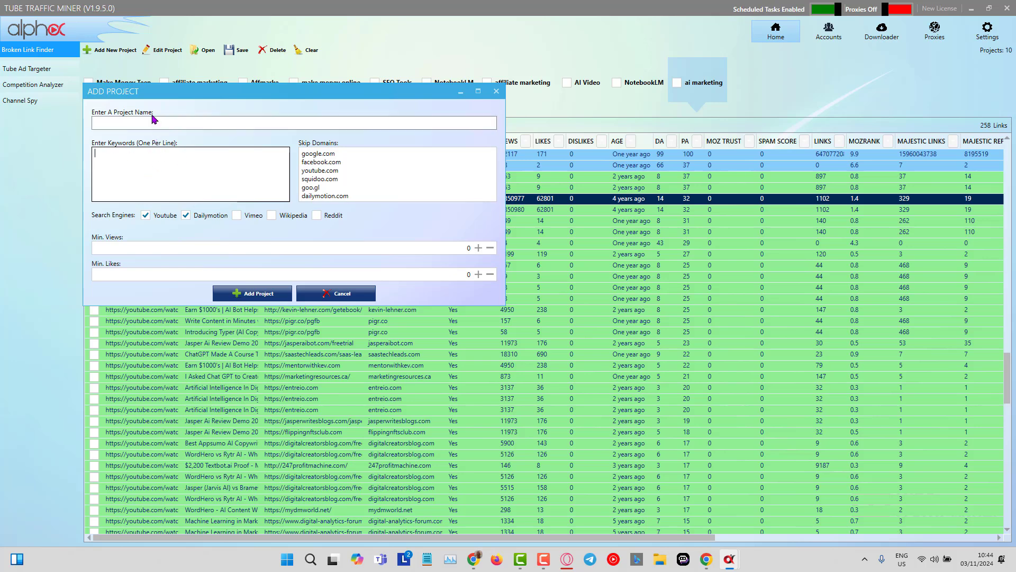
pyautogui.click(495, 93)
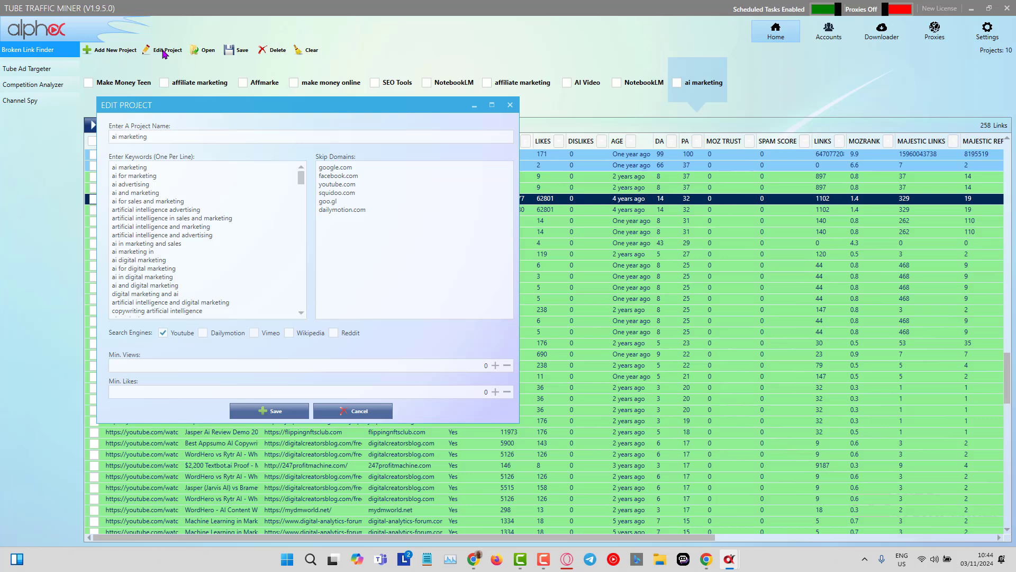
pyautogui.click(164, 51)
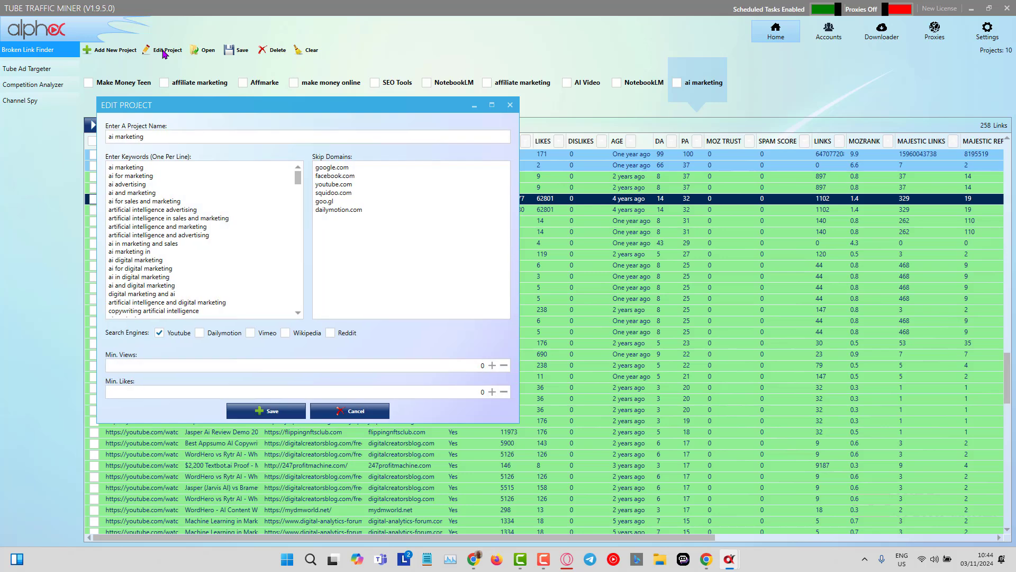
pyautogui.click(511, 105)
# Check a few result rows, then widen the VIDEO TITLE column to show full titles
pyautogui.click(843, 223)
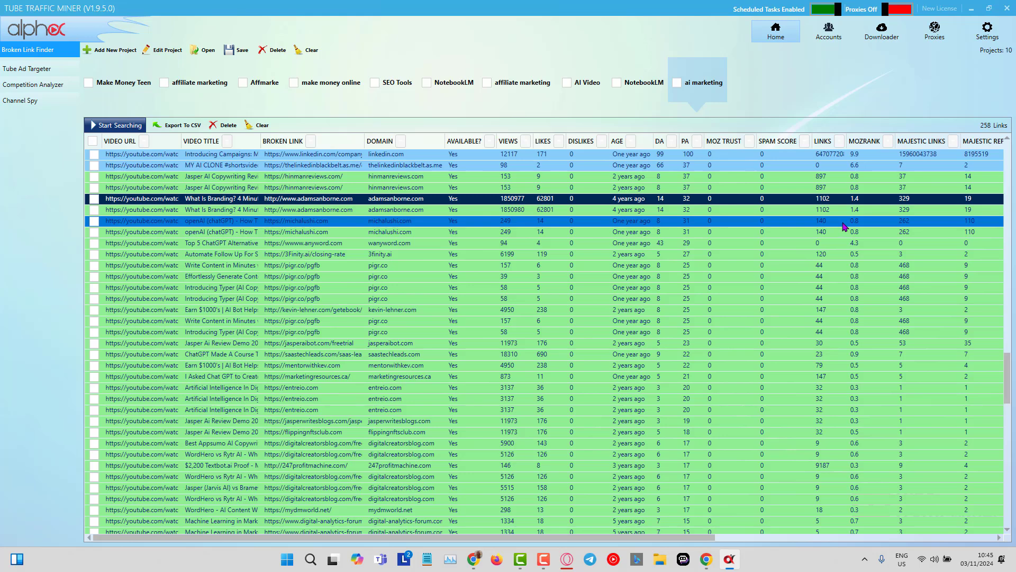
pyautogui.click(849, 256)
pyautogui.click(854, 243)
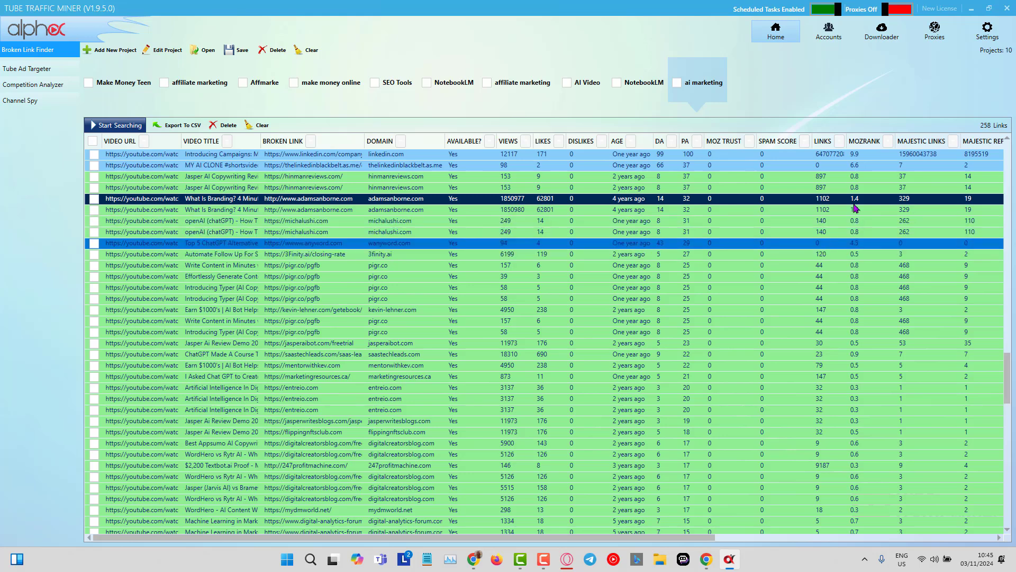
pyautogui.click(855, 205)
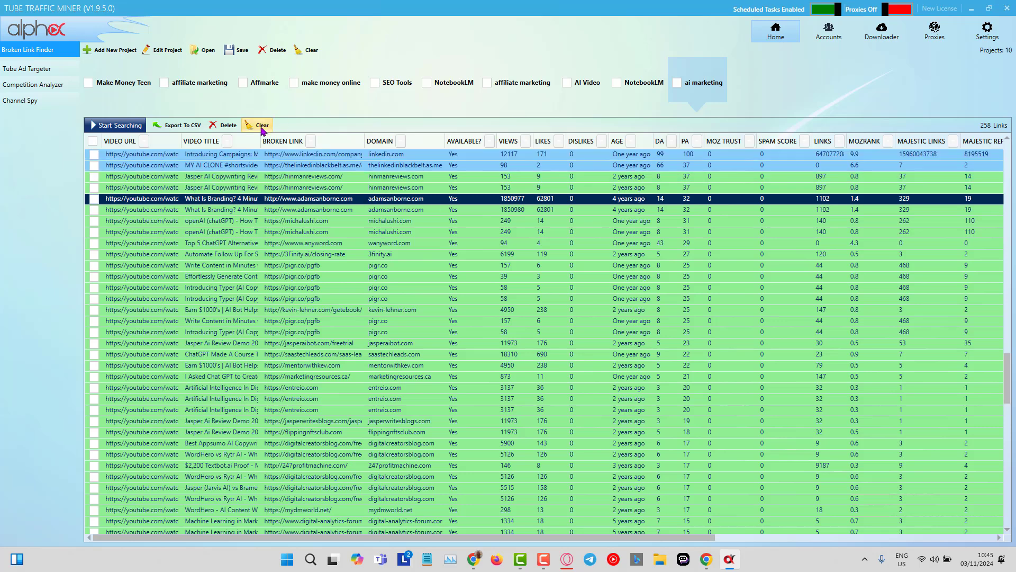
pyautogui.moveTo(261, 139); pyautogui.dragTo(323, 142)
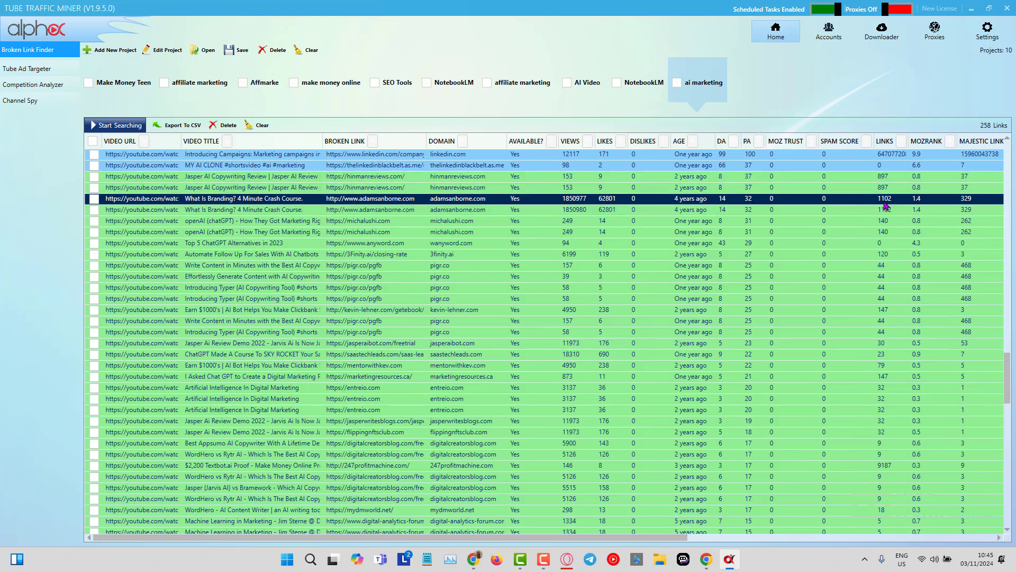
# Copy the adamsanborne.com domain and load it in a new Chrome tab, showing the Namecheap parked page
pyautogui.rightClick(393, 201)
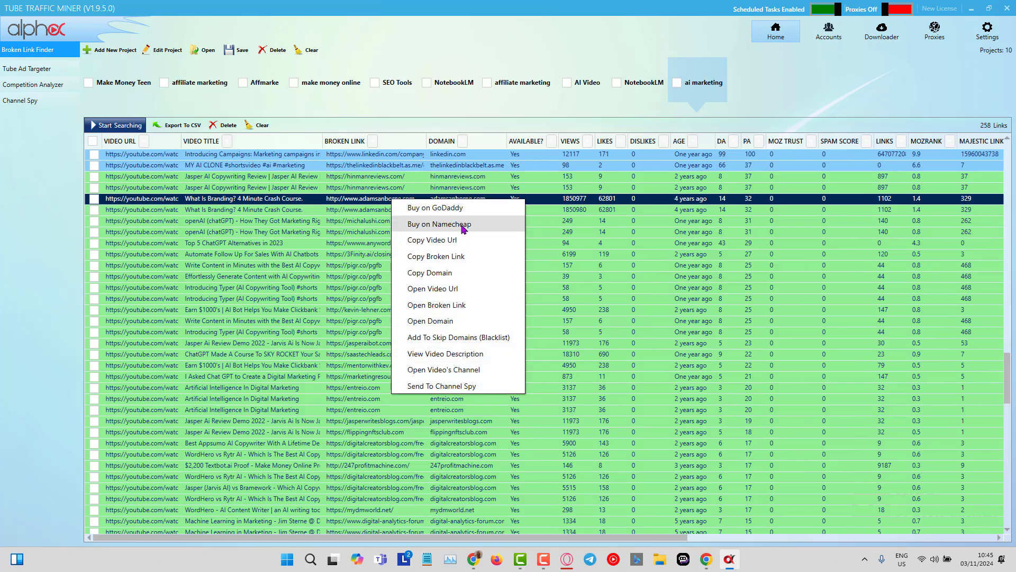
pyautogui.click(461, 274)
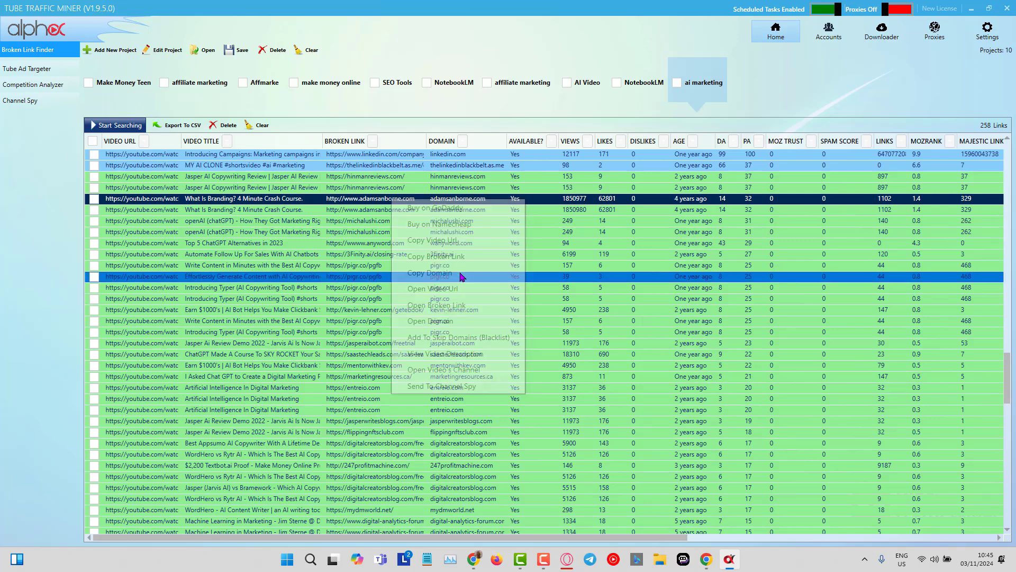
pyautogui.click(972, 9)
pyautogui.click(908, 11)
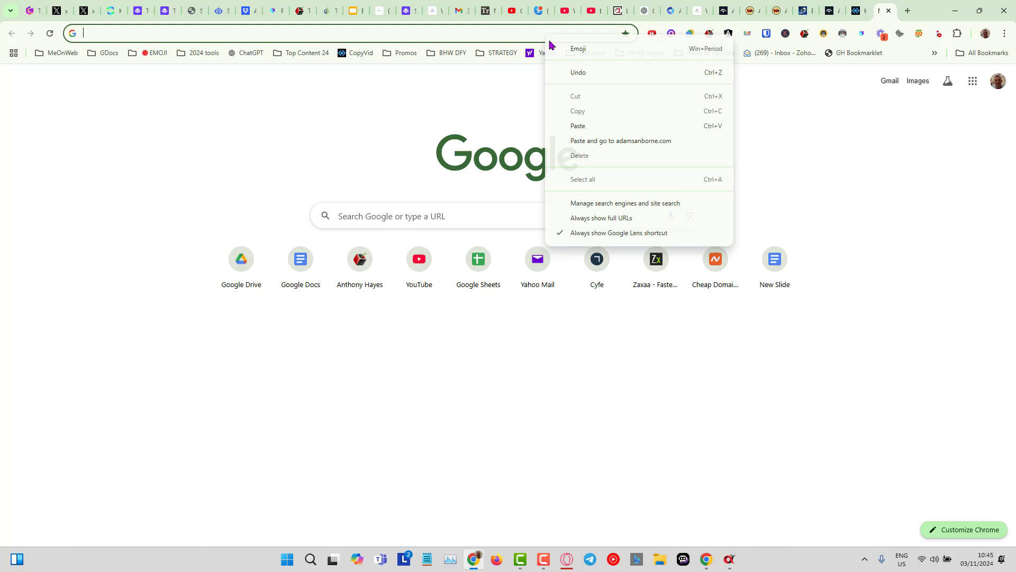
pyautogui.click(625, 141)
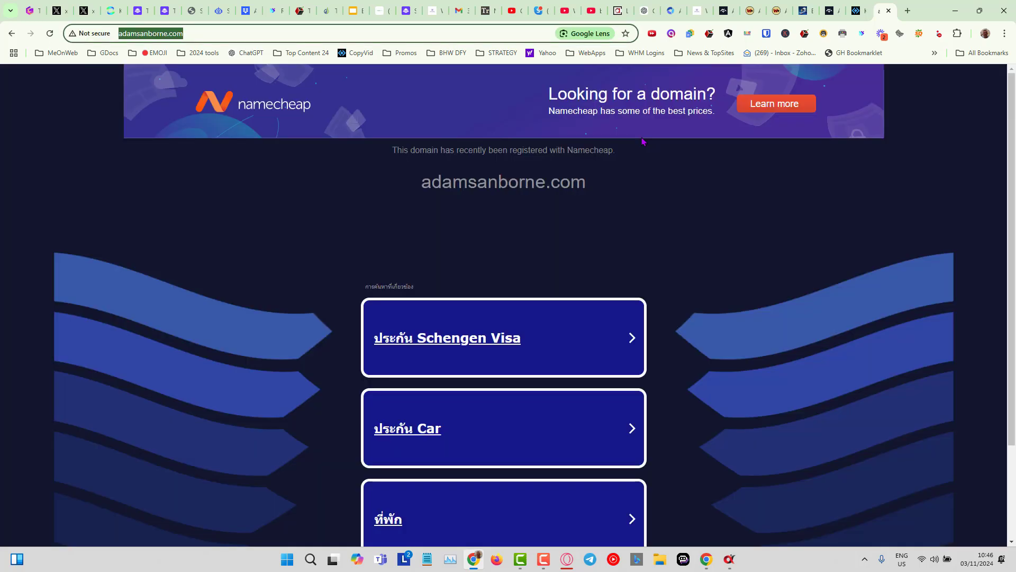
pyautogui.click(781, 193)
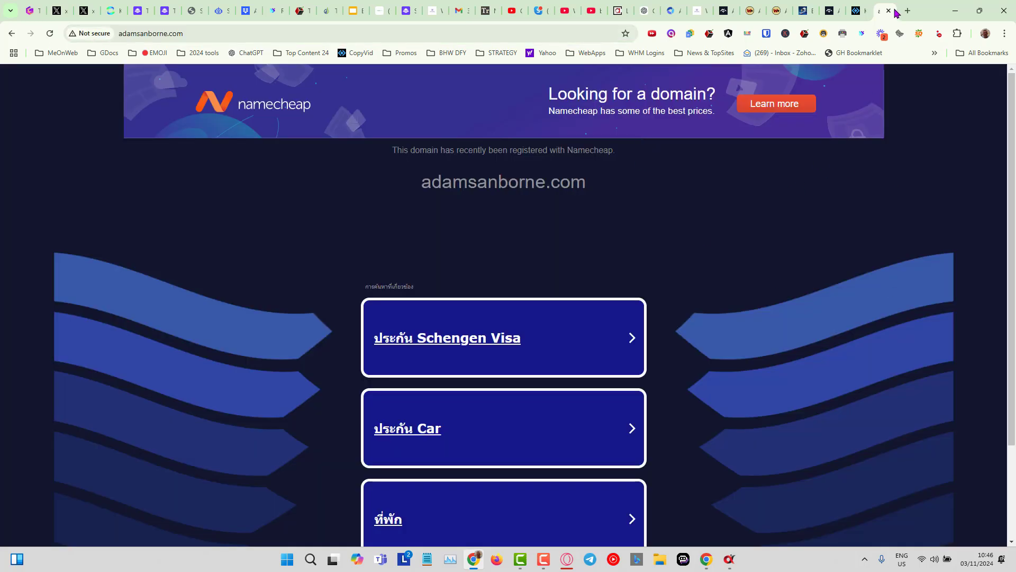
# Open SEOquake for adamsanborne.com, dismiss the Avast warning, and open its Semrush backlink analytics
pyautogui.click(920, 35)
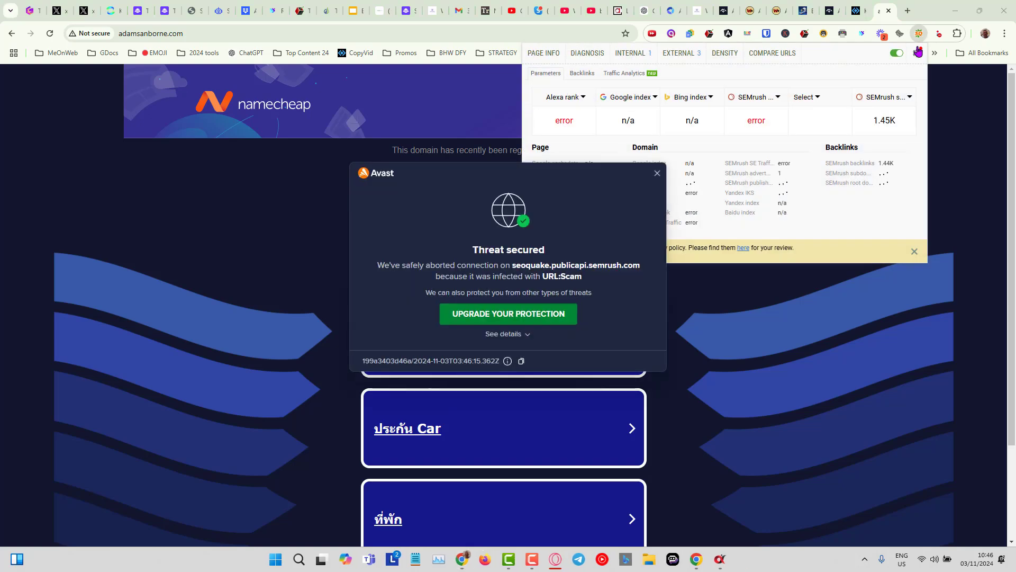
pyautogui.click(657, 173)
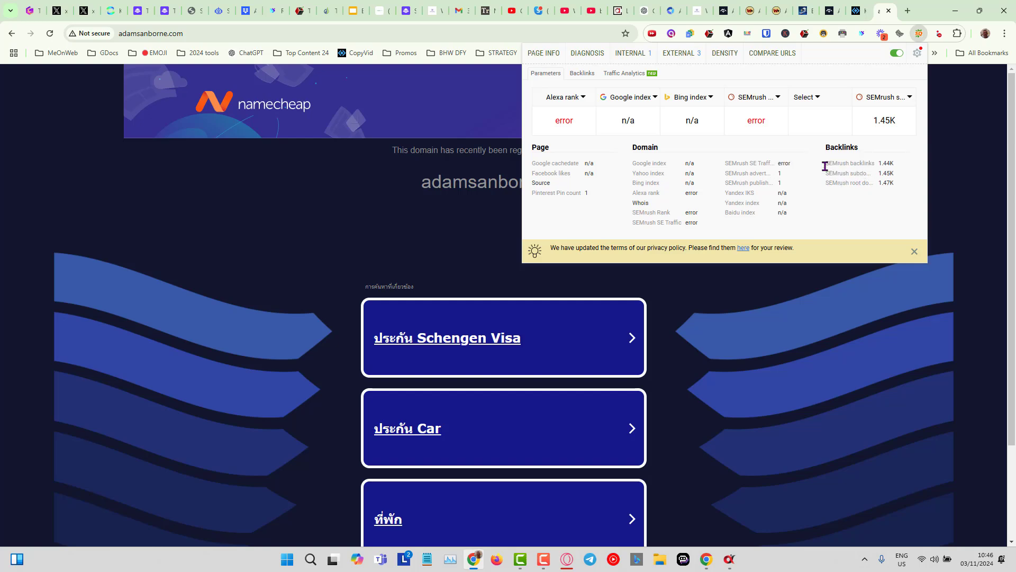
pyautogui.moveTo(885, 185)
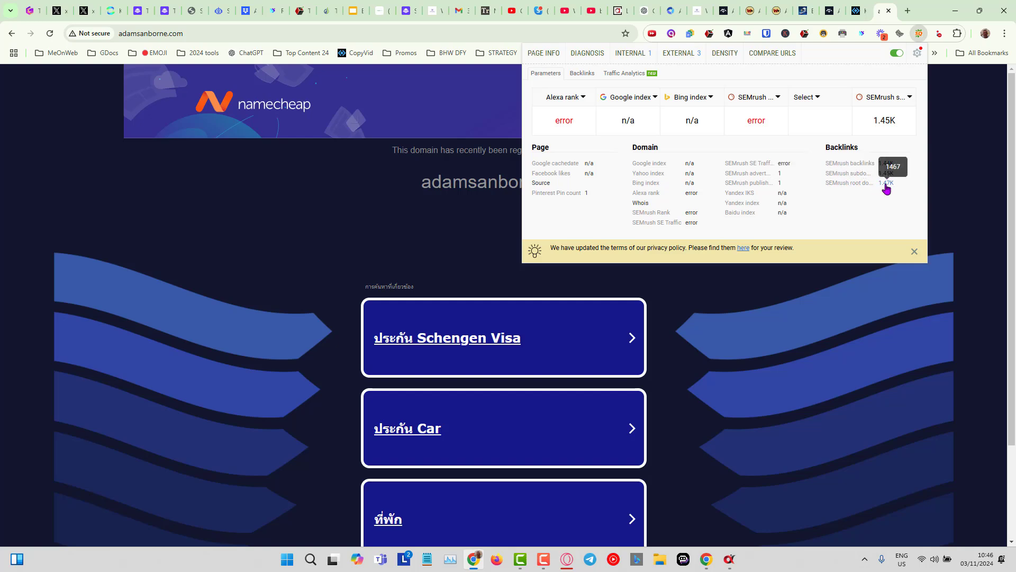
pyautogui.click(887, 184)
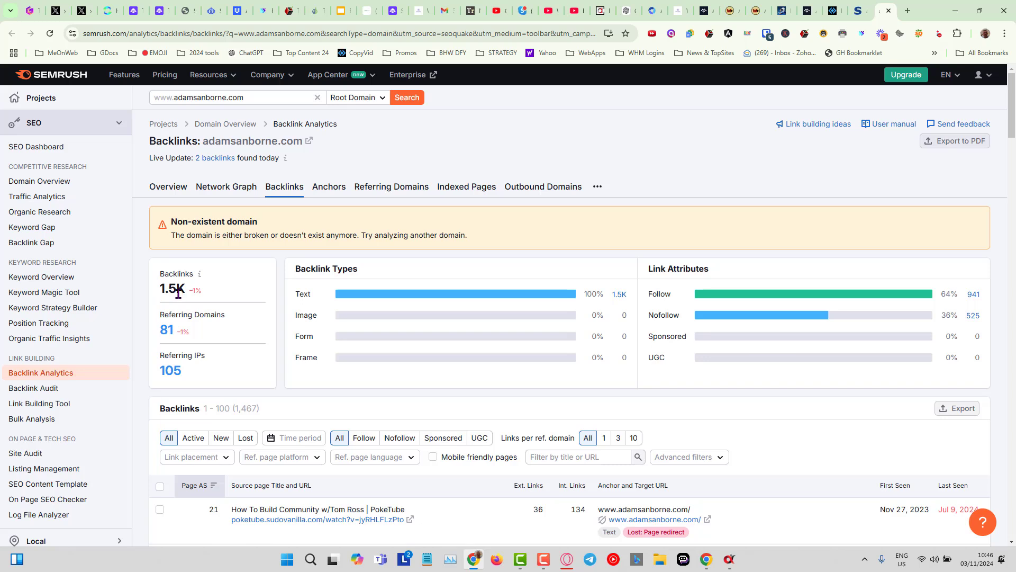
# Review adamsanborne.com's 1.5K backlinks and 81 referring domains, then return to Tube Traffic Miner
pyautogui.moveTo(180, 334)
pyautogui.click(729, 562)
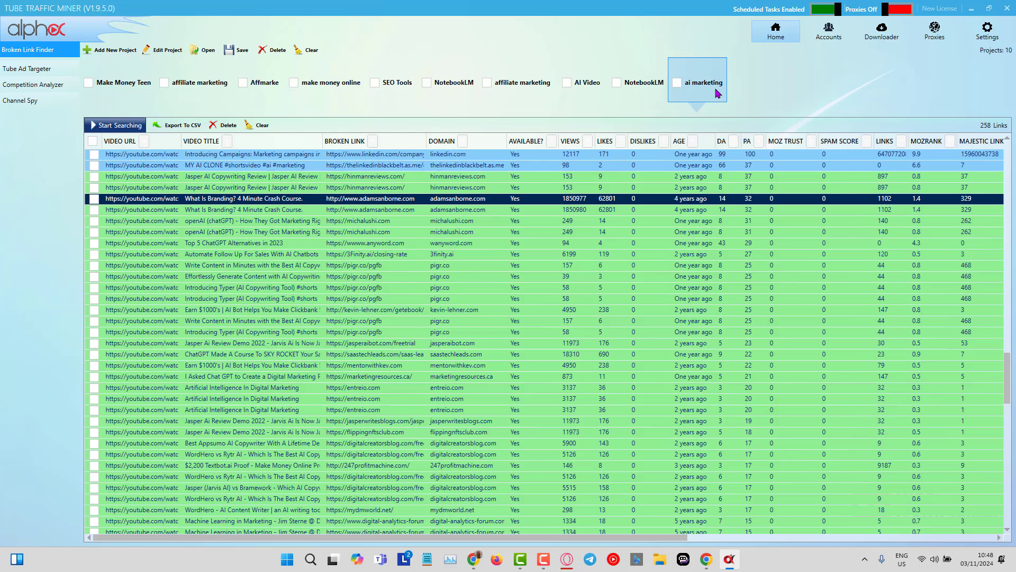
# Minimize Tube Traffic Miner and show the Traffic Thief pricing page ($697 lifetime, $67 monthly)
pyautogui.click(972, 9)
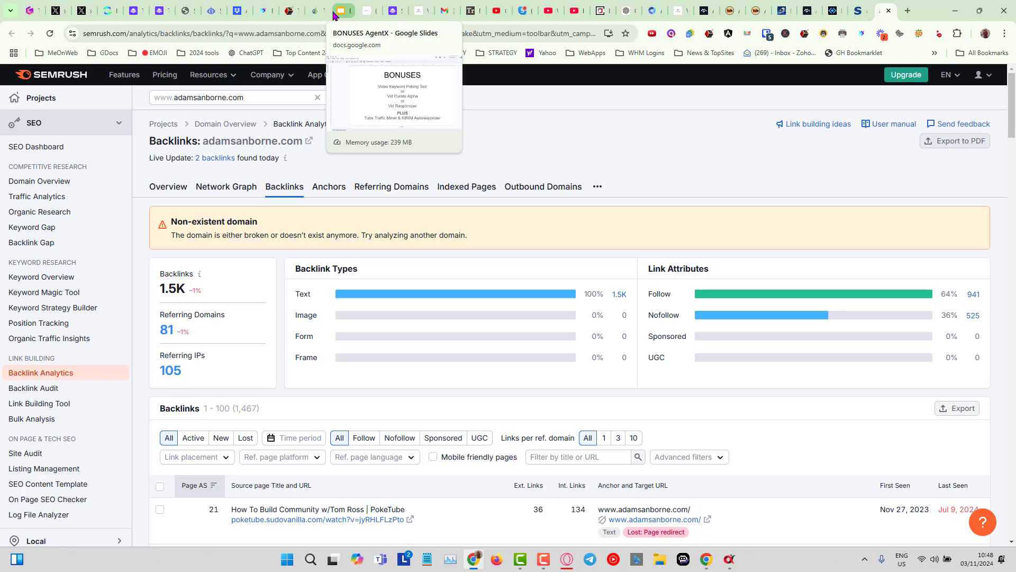
pyautogui.click(290, 11)
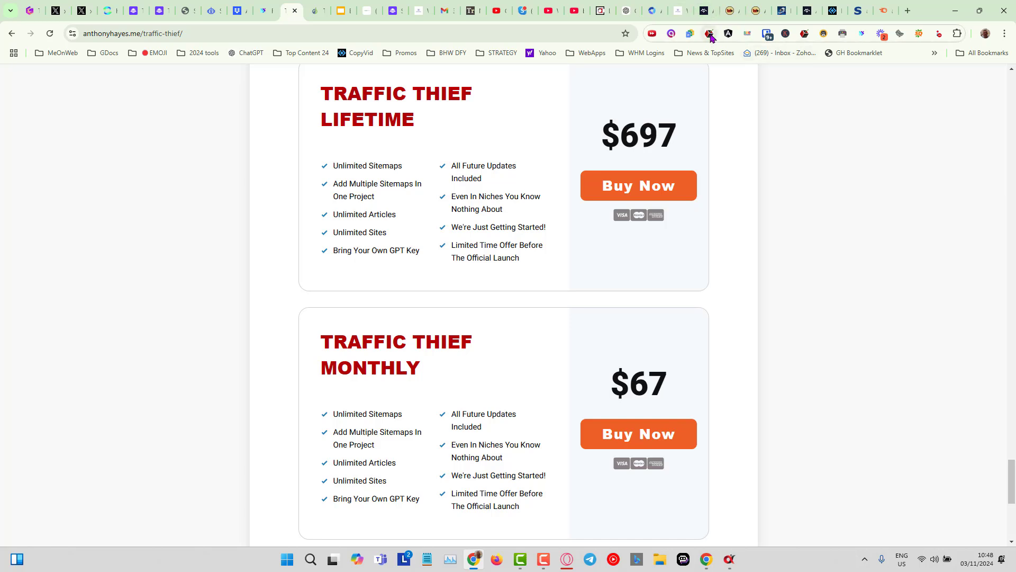
pyautogui.click(806, 34)
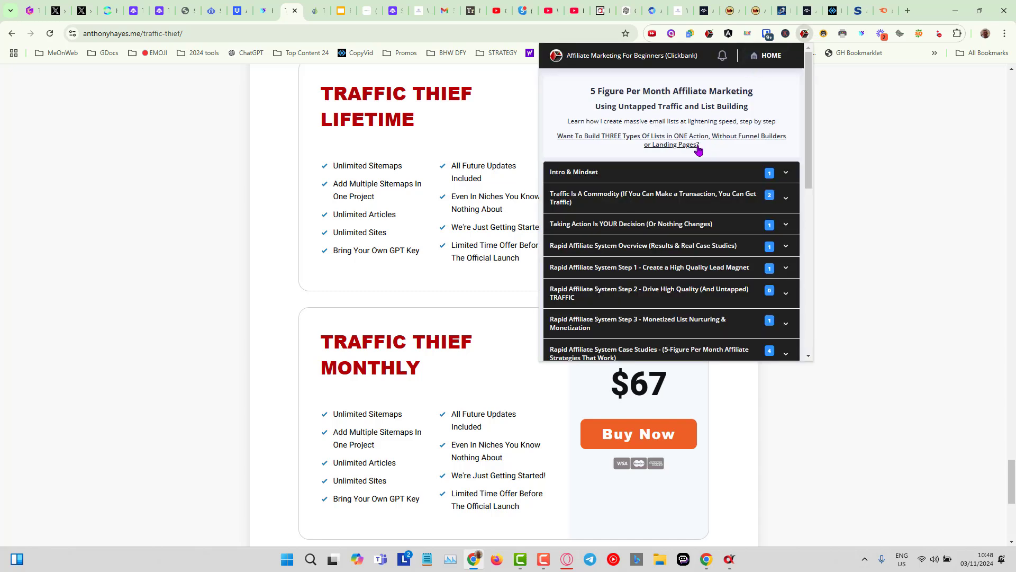
pyautogui.click(784, 199)
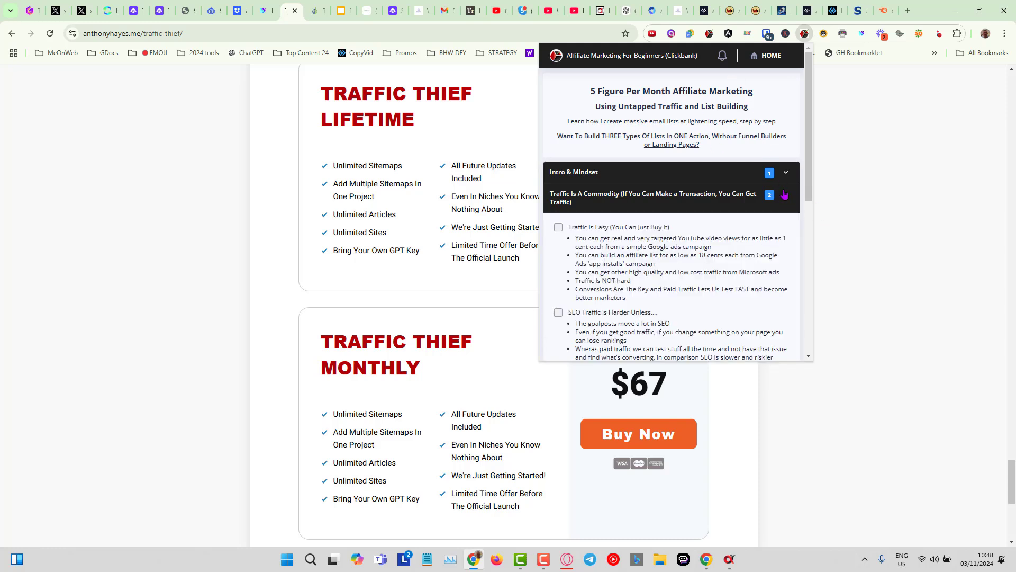
pyautogui.click(785, 174)
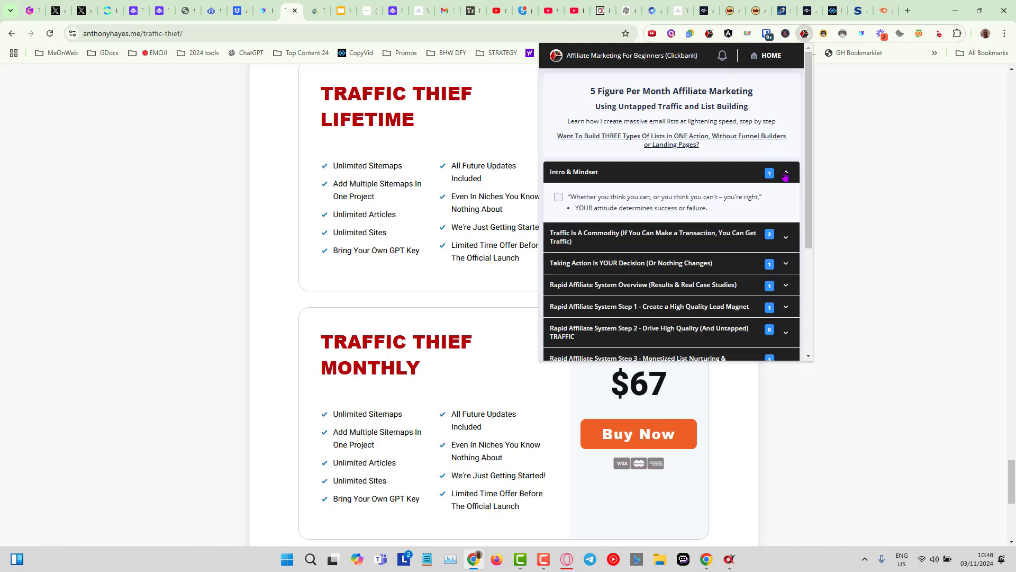
pyautogui.click(786, 286)
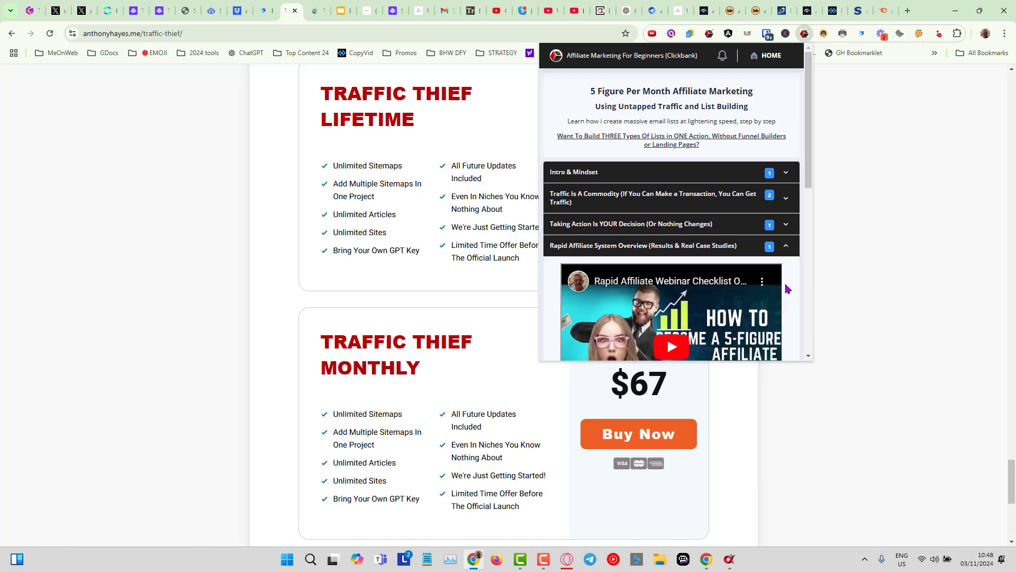
pyautogui.scroll(-3, 786, 289)
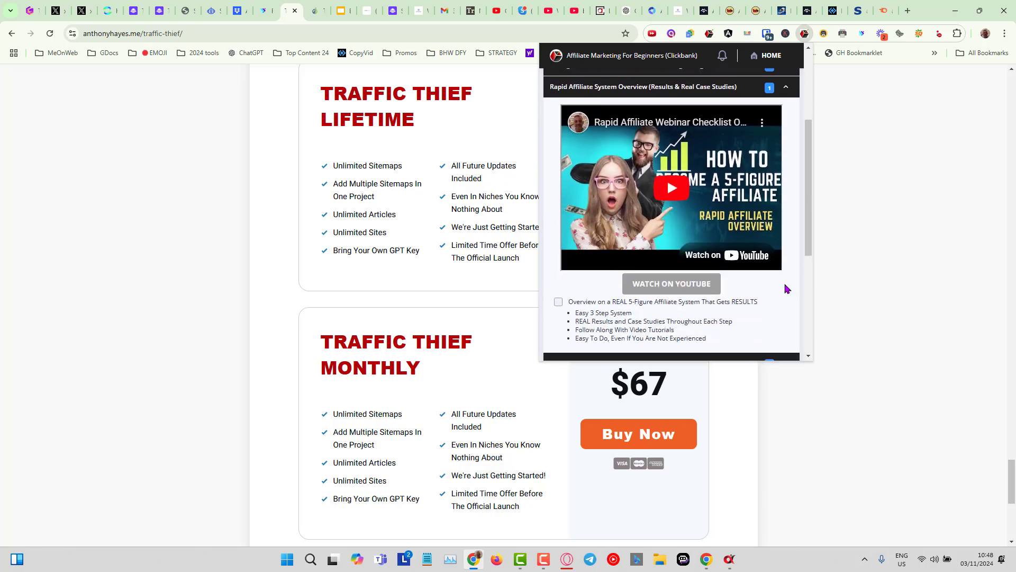
pyautogui.scroll(-4, 786, 288)
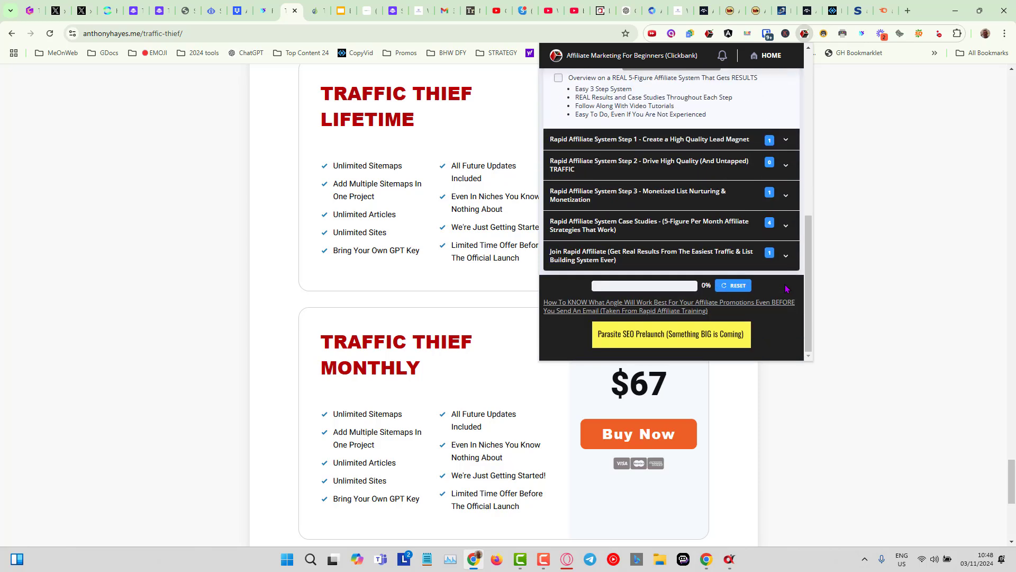
pyautogui.click(786, 227)
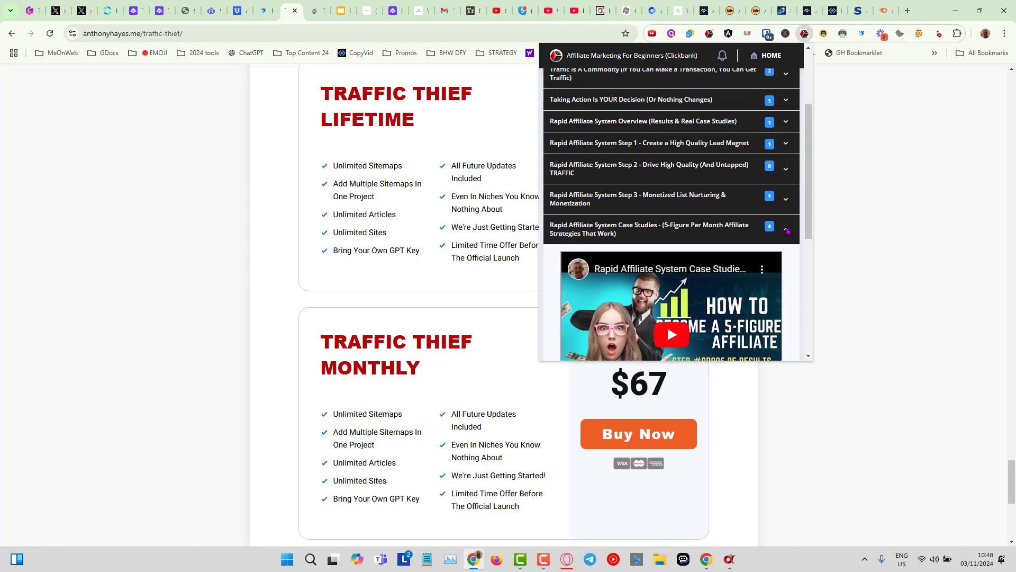
pyautogui.click(788, 231)
pyautogui.click(919, 207)
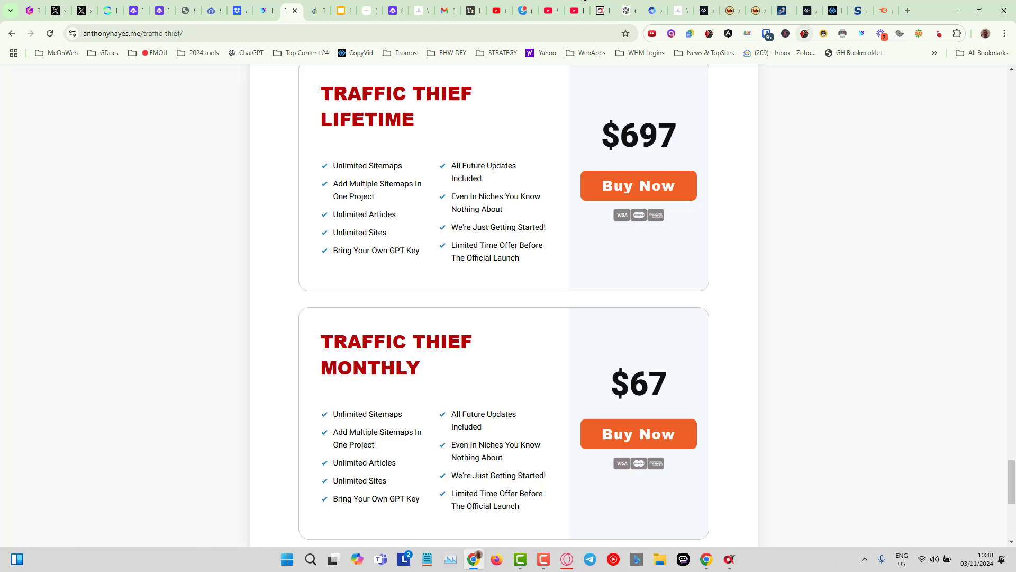
# Open the LeadBlasta dashboard and highlight the 28976 email subscribers figure
pyautogui.click(601, 12)
pyautogui.click(74, 118)
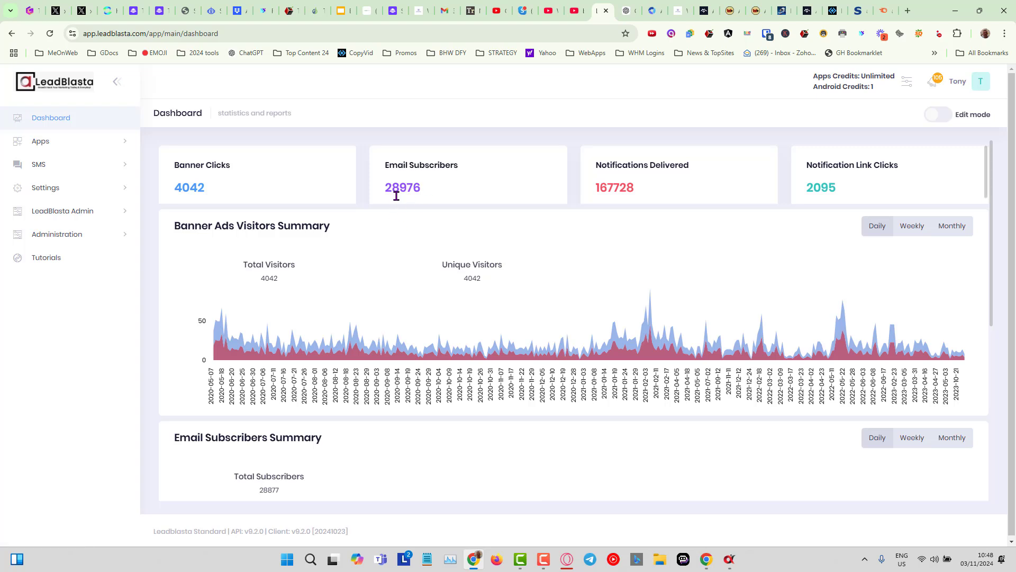
pyautogui.moveTo(422, 194); pyautogui.dragTo(385, 191)
pyautogui.click(507, 136)
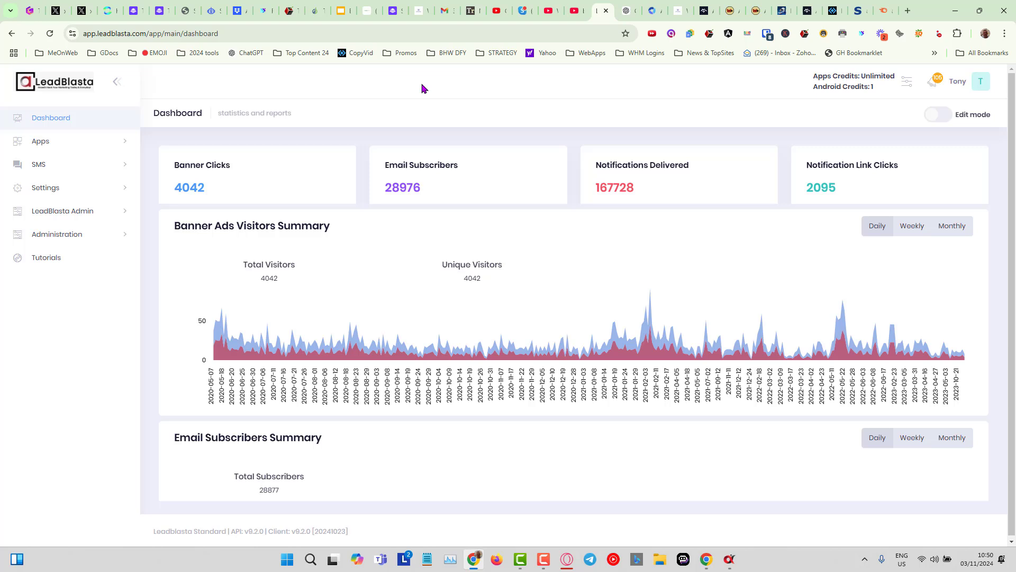
pyautogui.click(729, 34)
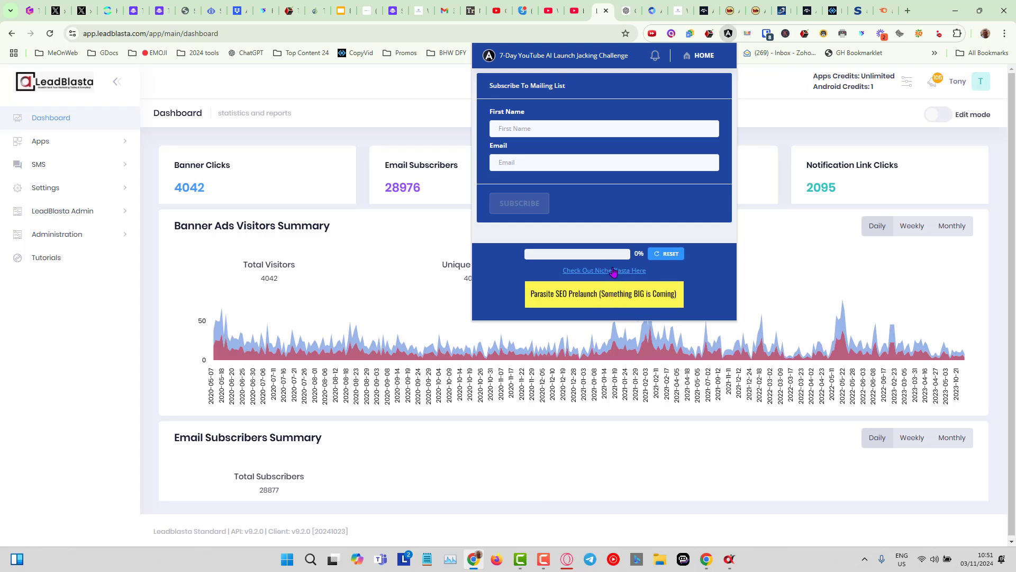
pyautogui.press('Escape')
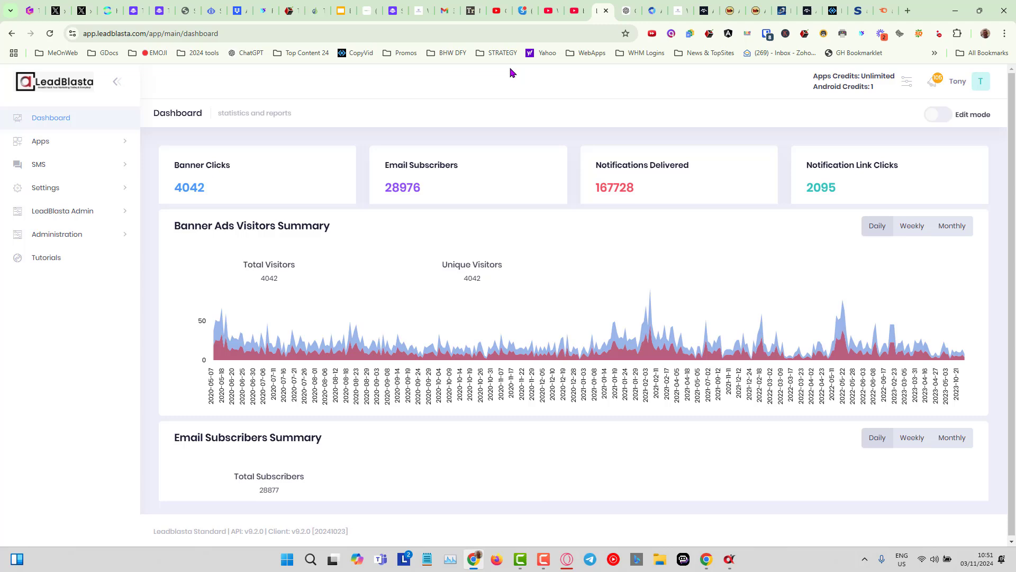
# Load the Branding video's tag metrics, showing graphic design at 673,000 and branding at 301,000
pyautogui.click(550, 12)
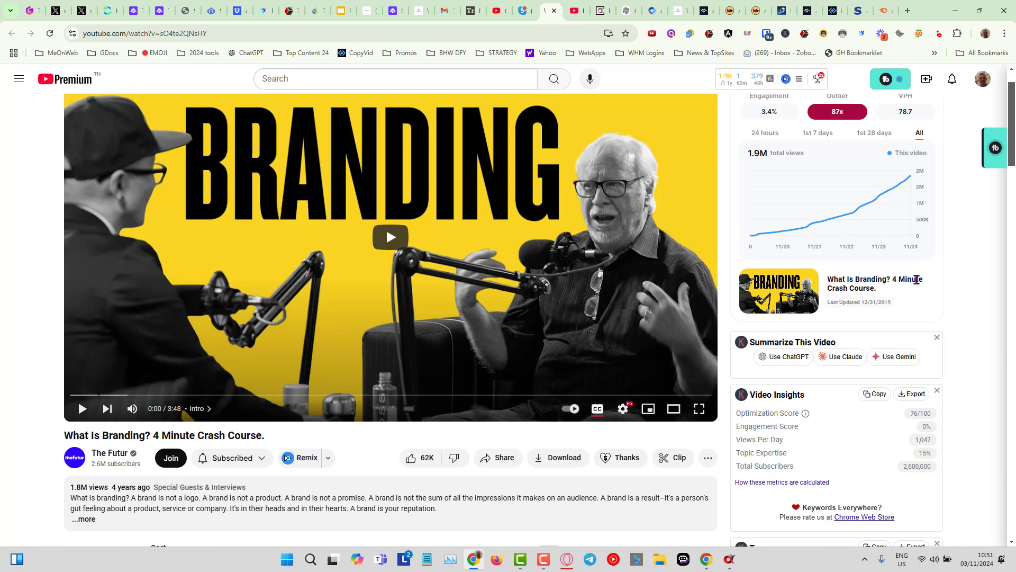
pyautogui.scroll(-3, 925, 307)
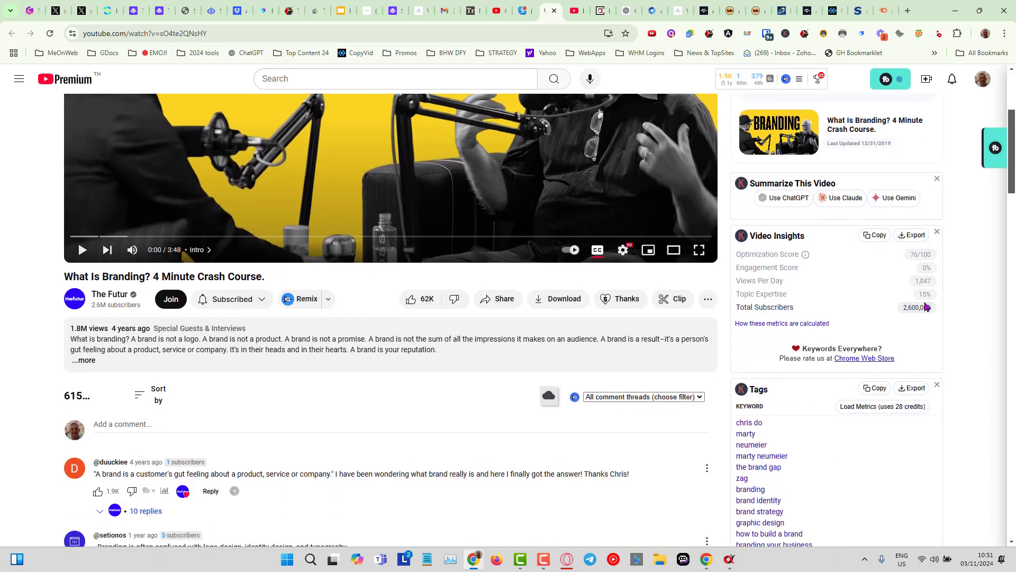
pyautogui.scroll(-1, 926, 307)
pyautogui.scroll(-2, 925, 307)
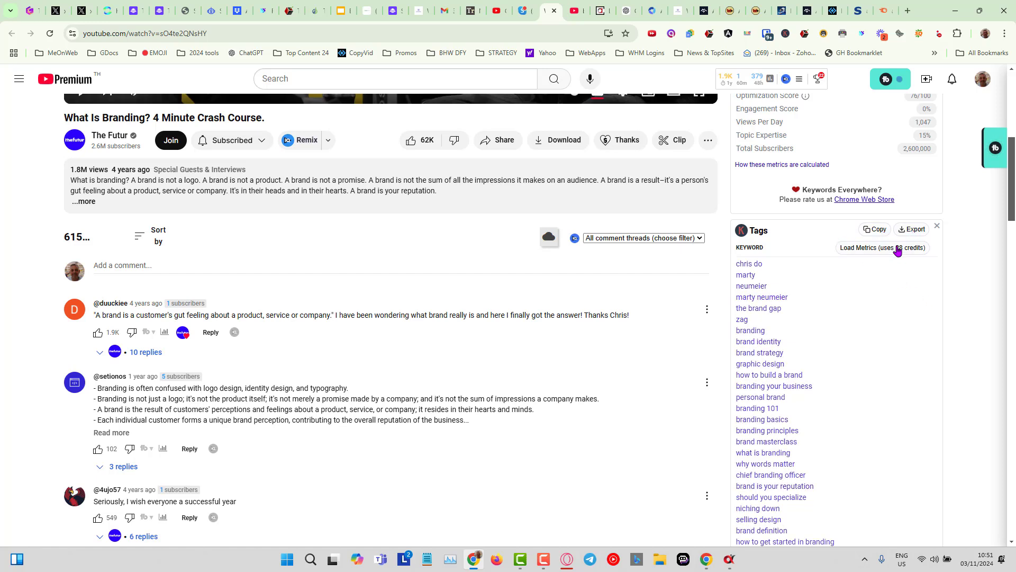
pyautogui.click(897, 248)
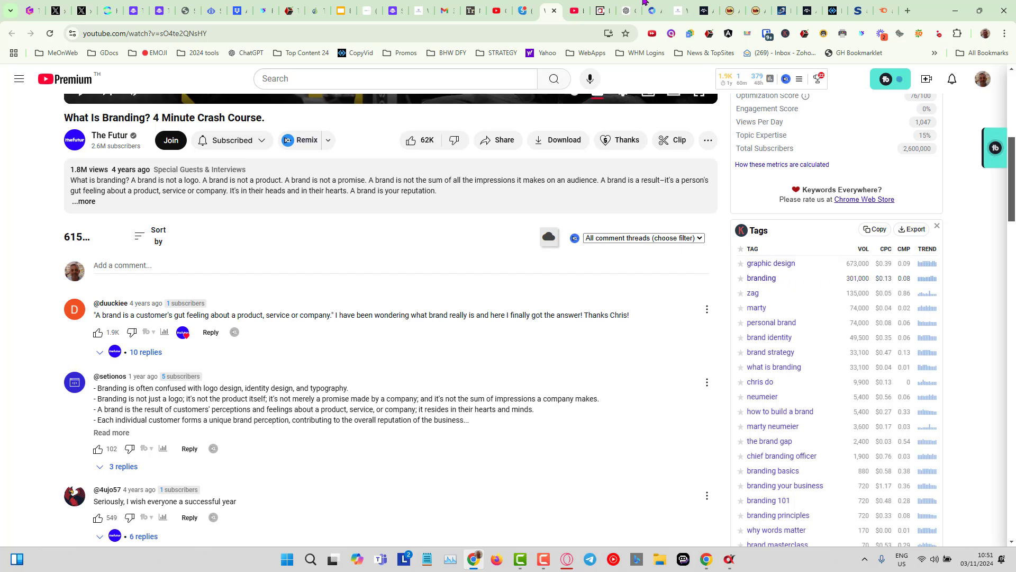
# Copy the link of the top 'branding' result, What Is Branding? 4 Minute Crash Course
pyautogui.click(577, 13)
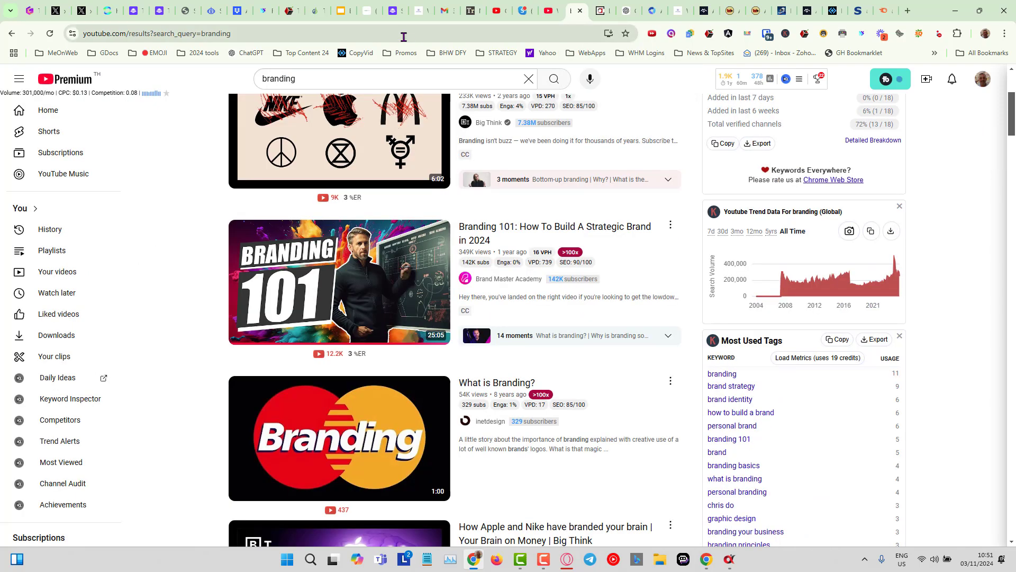
pyautogui.scroll(4, 572, 308)
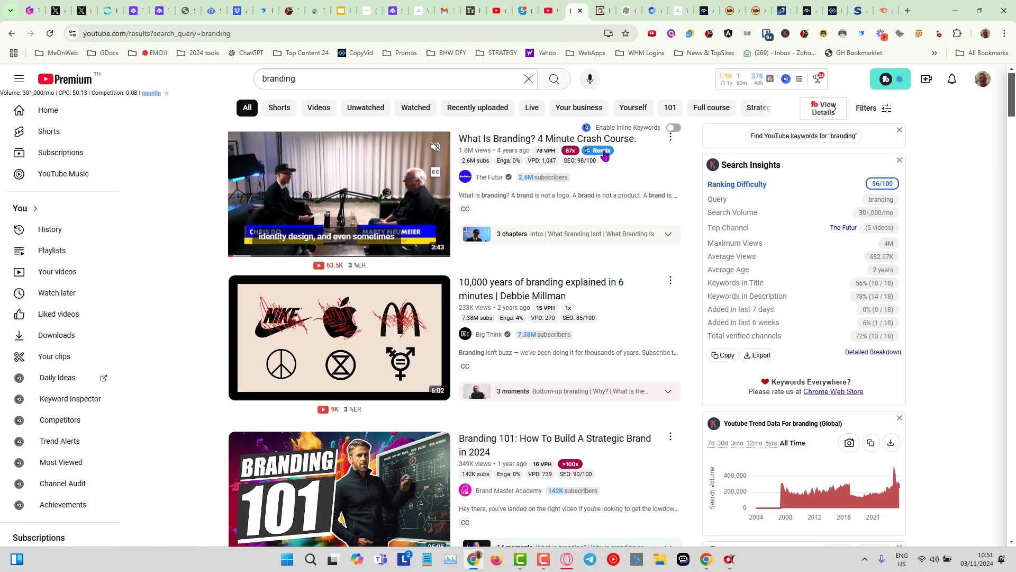
pyautogui.rightClick(510, 139)
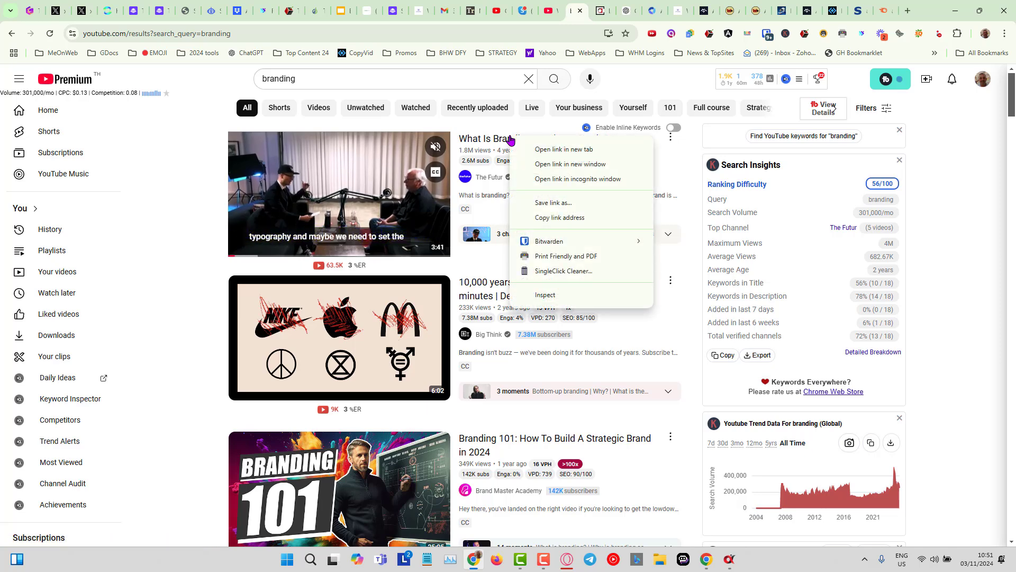
pyautogui.click(597, 221)
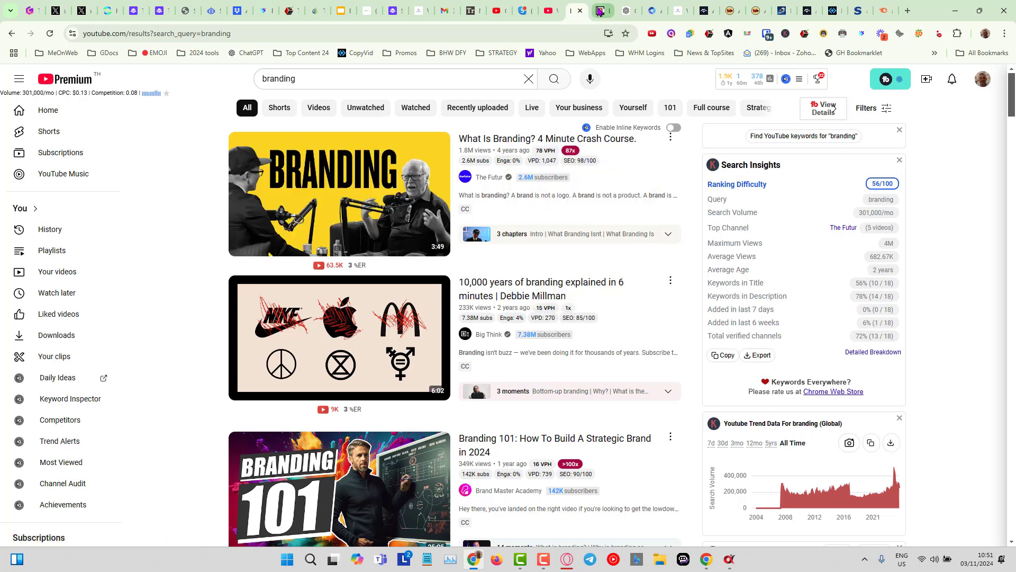
# From the LeadBlasta apps list, start a new app using the LeadBlasta Ultimate package
pyautogui.click(601, 11)
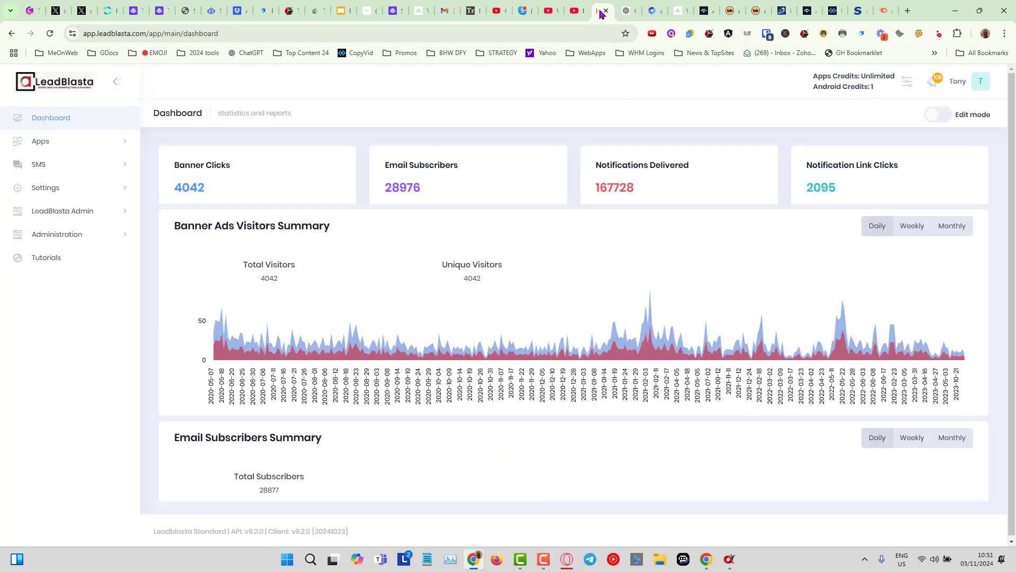
pyautogui.click(125, 141)
pyautogui.click(71, 168)
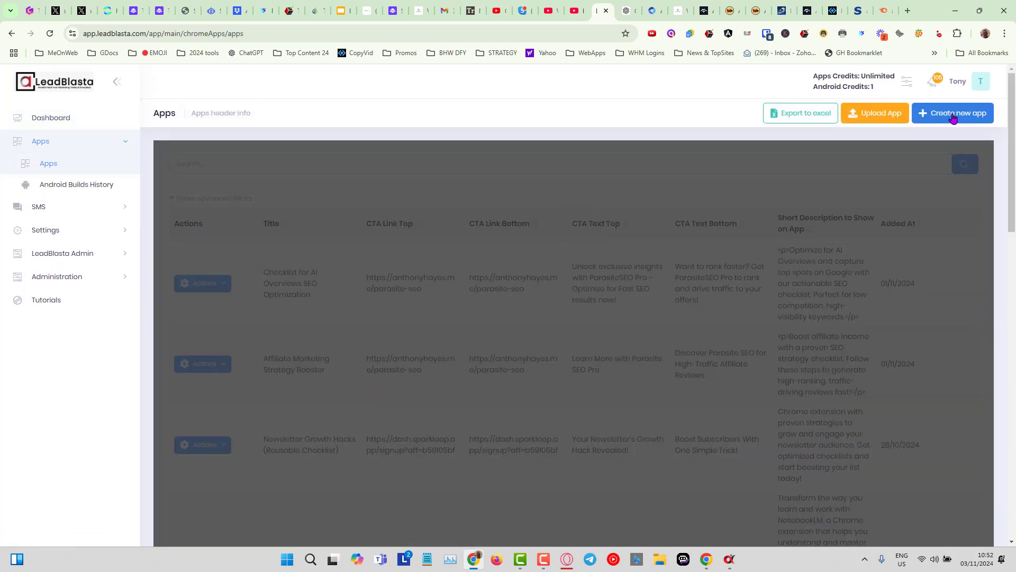
pyautogui.click(953, 117)
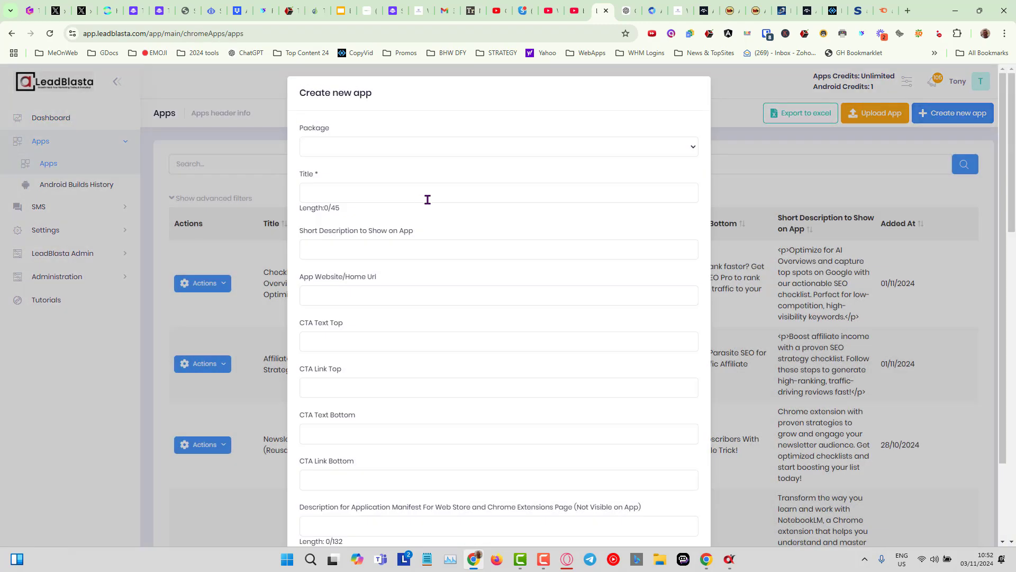
pyautogui.click(386, 147)
pyautogui.click(388, 165)
# Title the app 'Branding', enable bullet points, ads, notifications and email subscription, and save
pyautogui.click(385, 191)
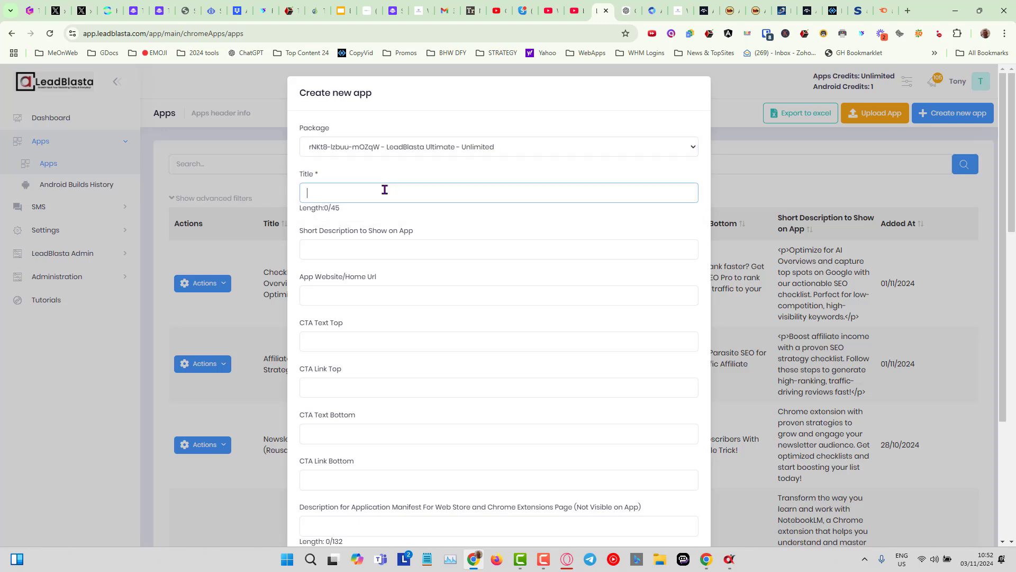
pyautogui.write('Branding')
pyautogui.scroll(-3, 411, 197)
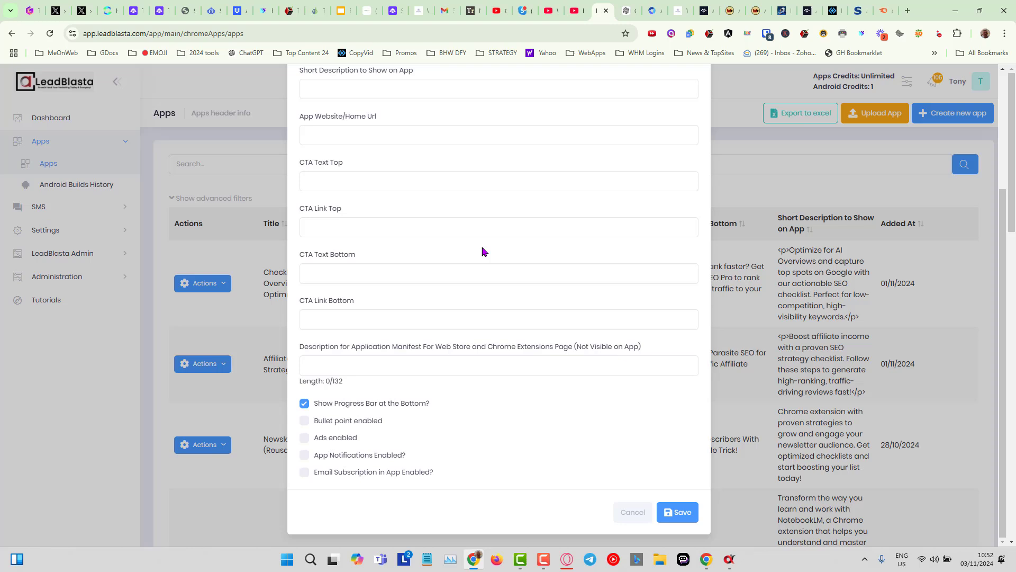
pyautogui.click(305, 423)
pyautogui.click(305, 439)
pyautogui.click(305, 456)
pyautogui.click(306, 472)
pyautogui.click(680, 512)
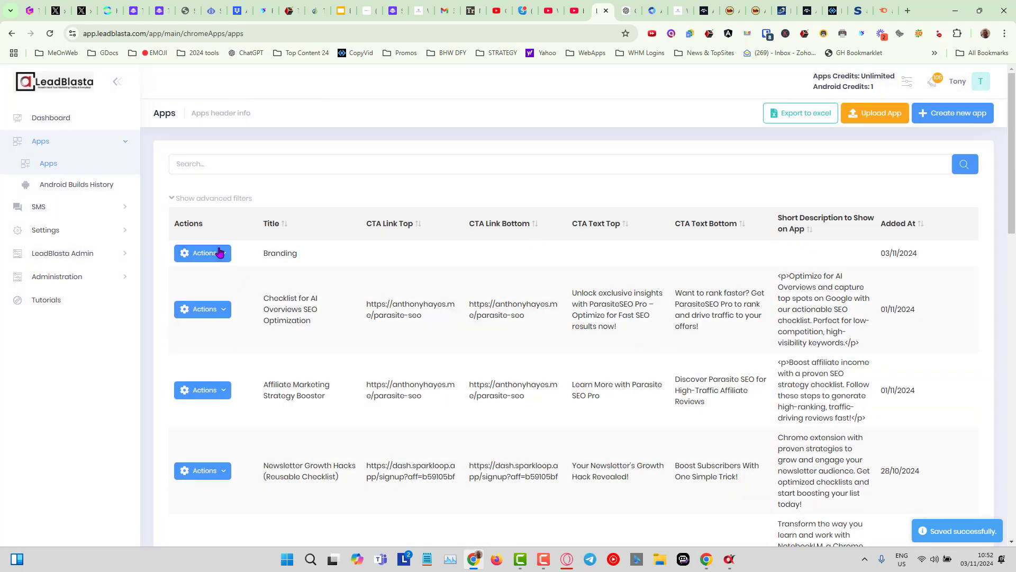
# Edit the Branding app and choose the Blue (Light) theme
pyautogui.click(217, 252)
pyautogui.click(229, 277)
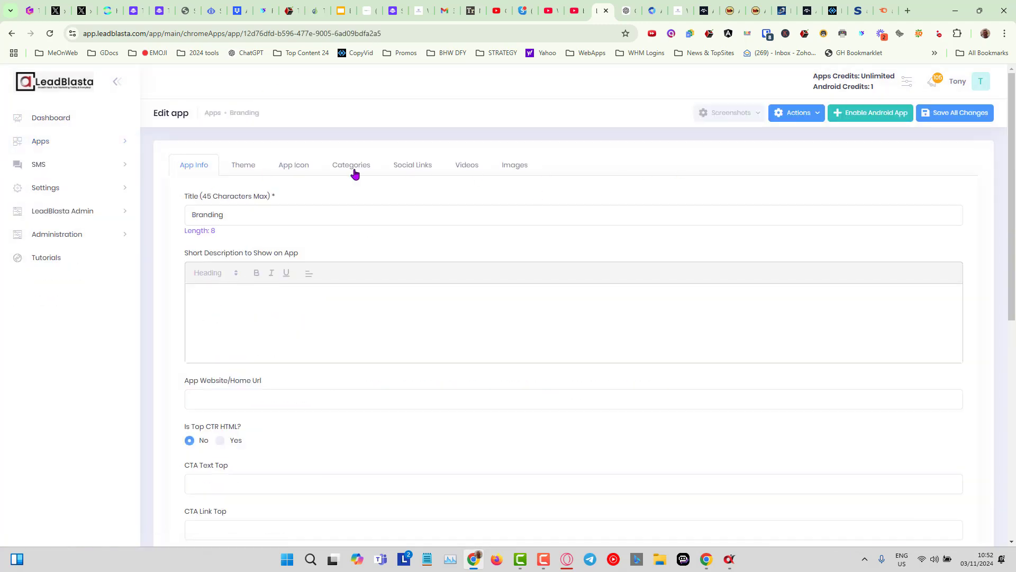
pyautogui.click(251, 168)
pyautogui.click(352, 250)
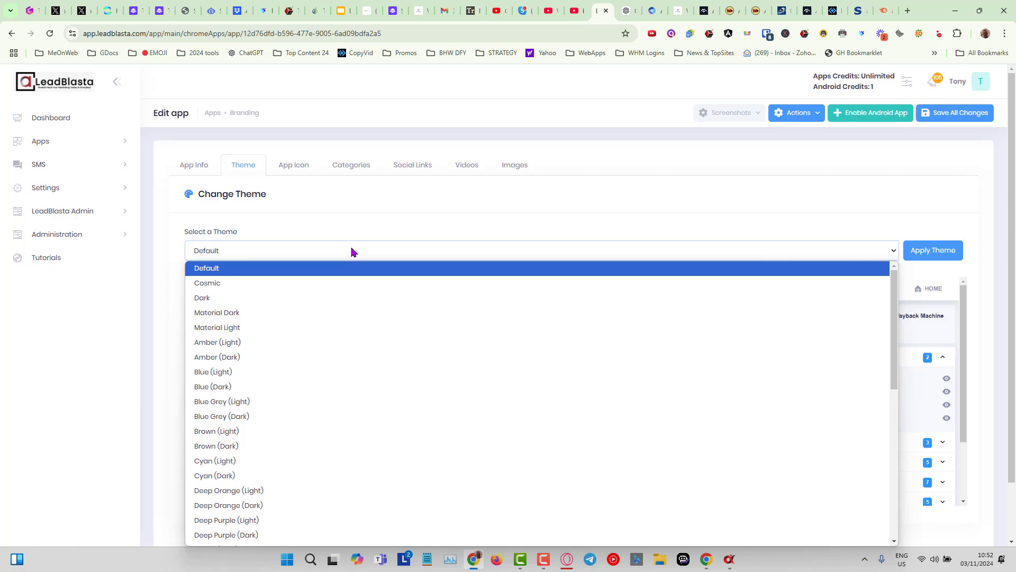
pyautogui.click(280, 372)
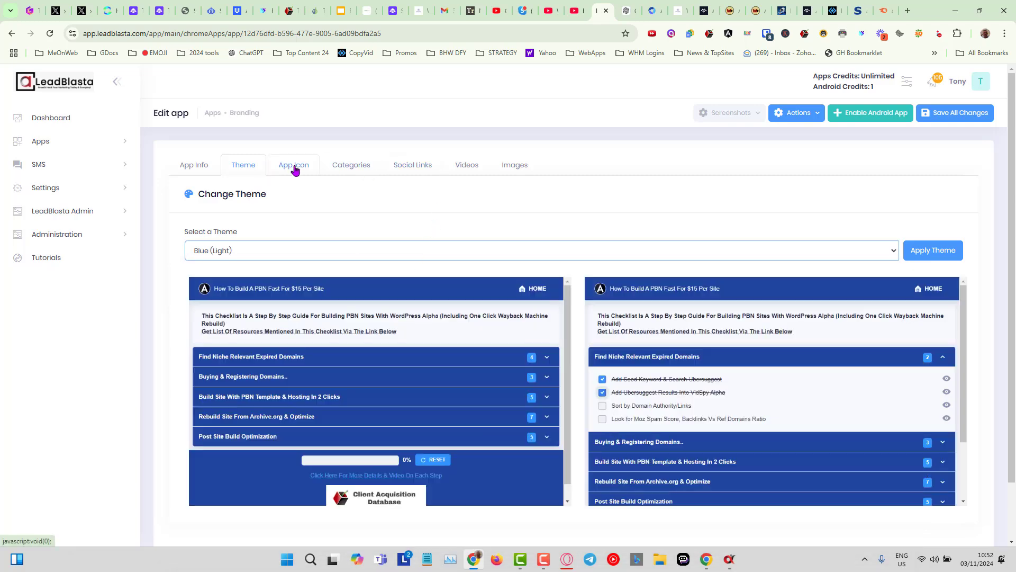
# Start AI category generation from a YouTube video and paste the video URL
pyautogui.click(293, 165)
pyautogui.click(351, 167)
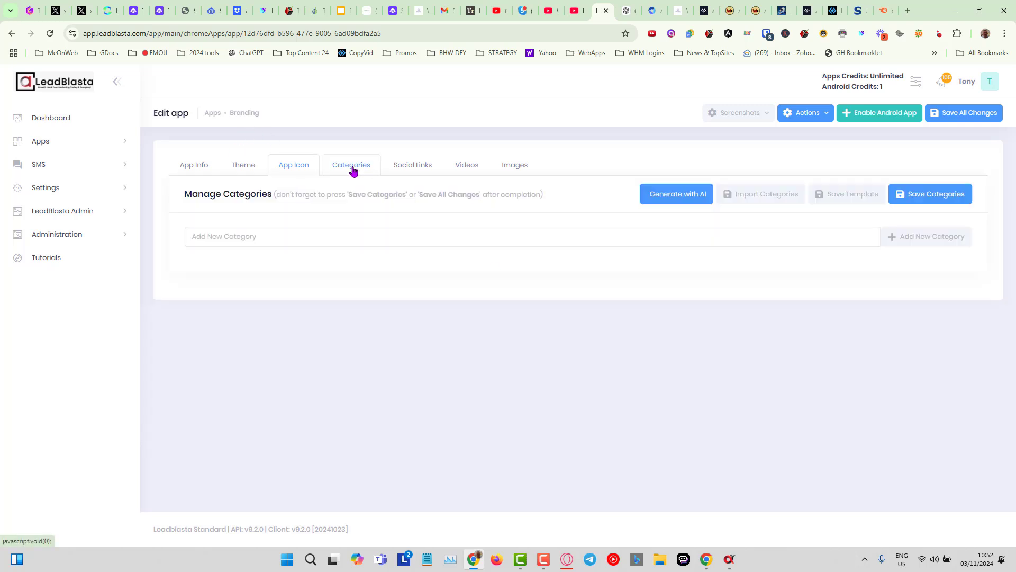
pyautogui.click(681, 199)
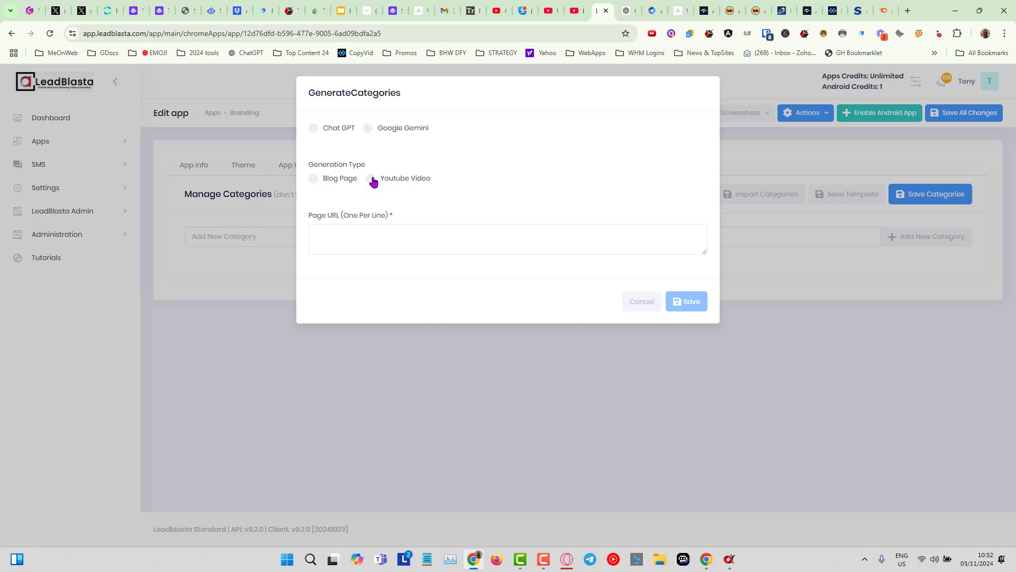
pyautogui.click(371, 179)
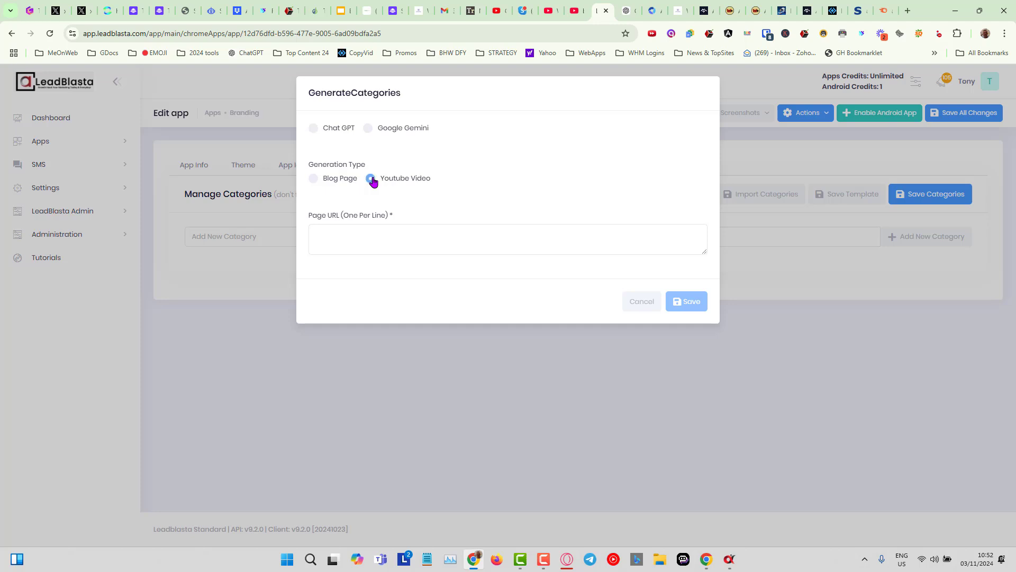
pyautogui.click(365, 237)
pyautogui.rightClick(365, 236)
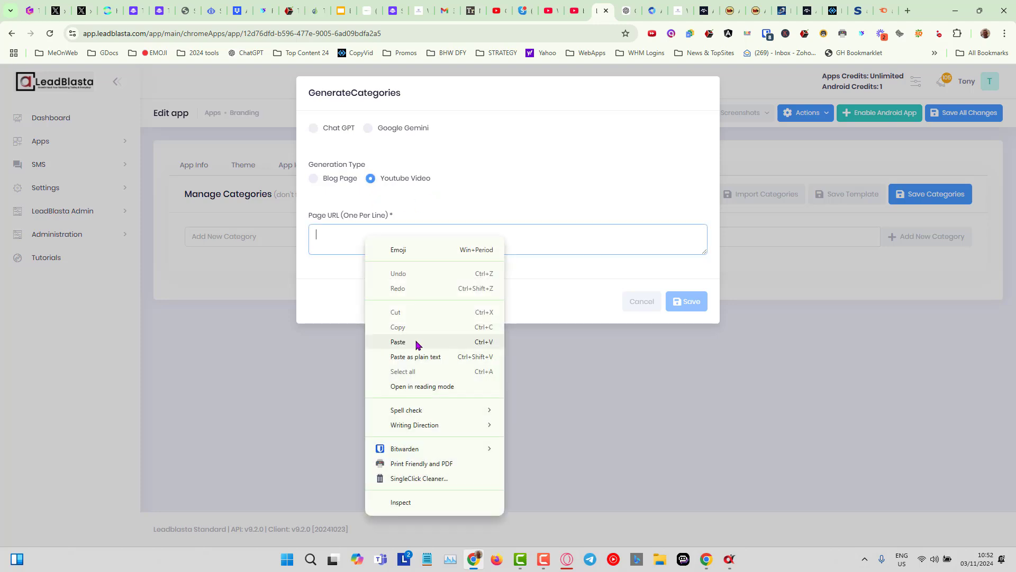
pyautogui.click(418, 341)
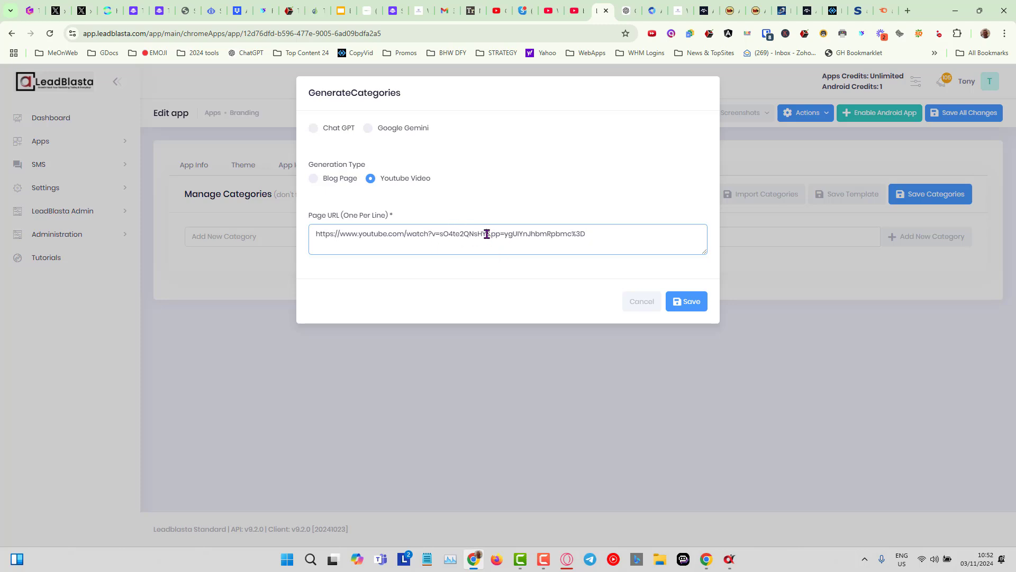
# Strip the URL's extra parameters, select ChatGPT with GPT 4o, and submit the generation
pyautogui.moveTo(487, 234); pyautogui.dragTo(608, 233)
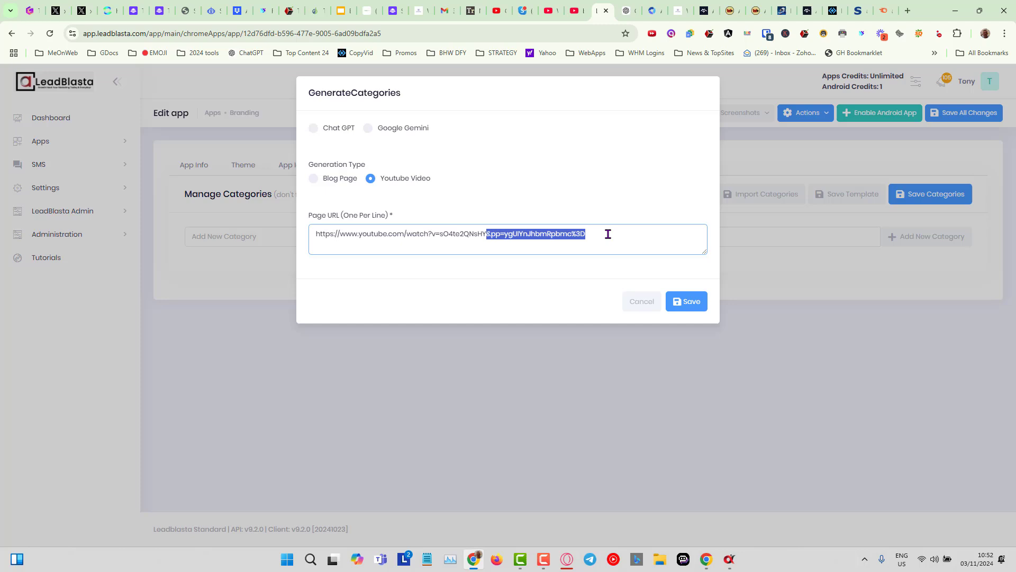
pyautogui.press('BackSpace')
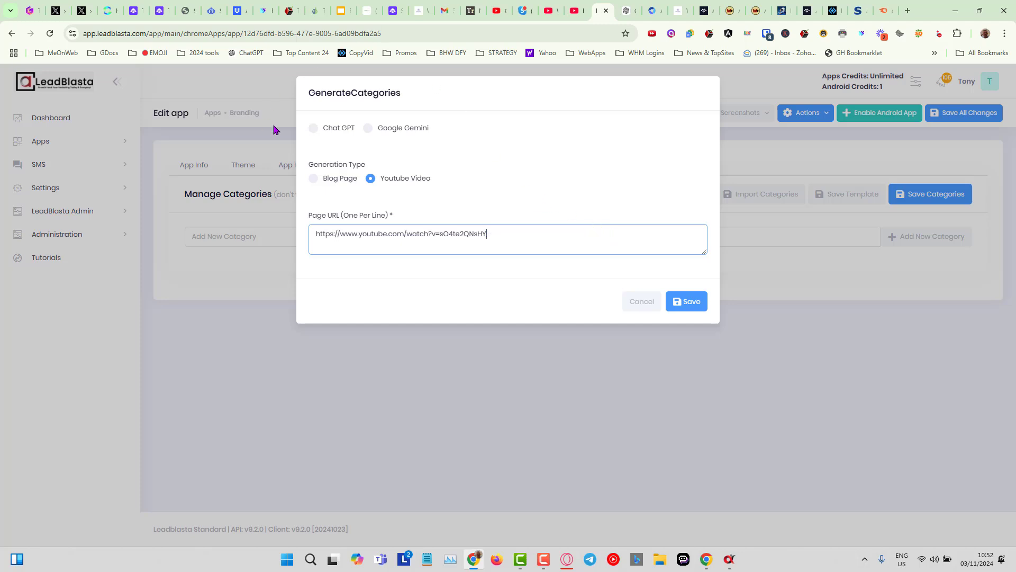
pyautogui.click(315, 129)
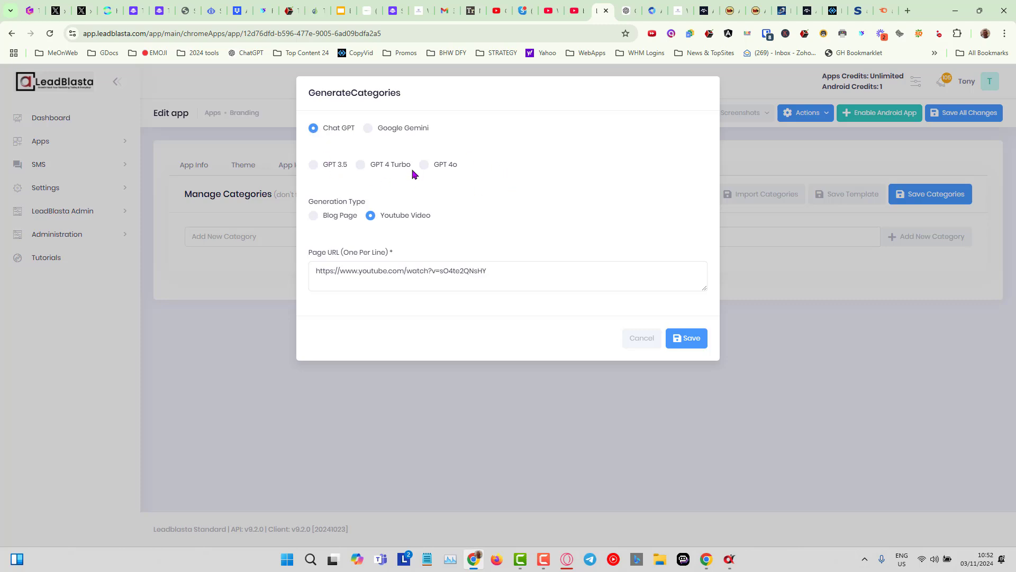
pyautogui.click(425, 165)
pyautogui.click(693, 339)
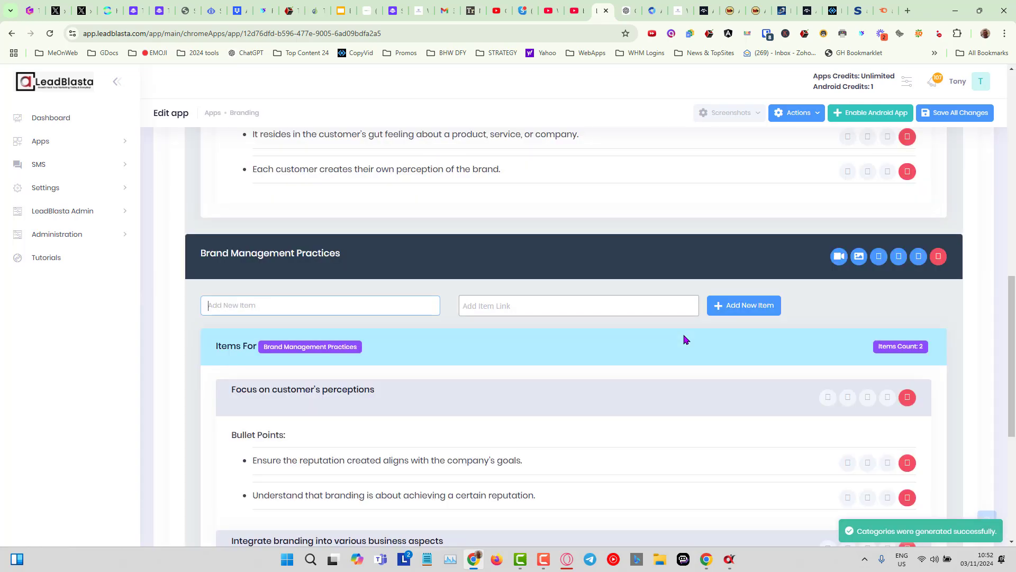
# Collapse both categories, then expand Understanding Branding to review its tasks and collapse it
pyautogui.scroll(5, 650, 298)
pyautogui.scroll(5, 650, 298)
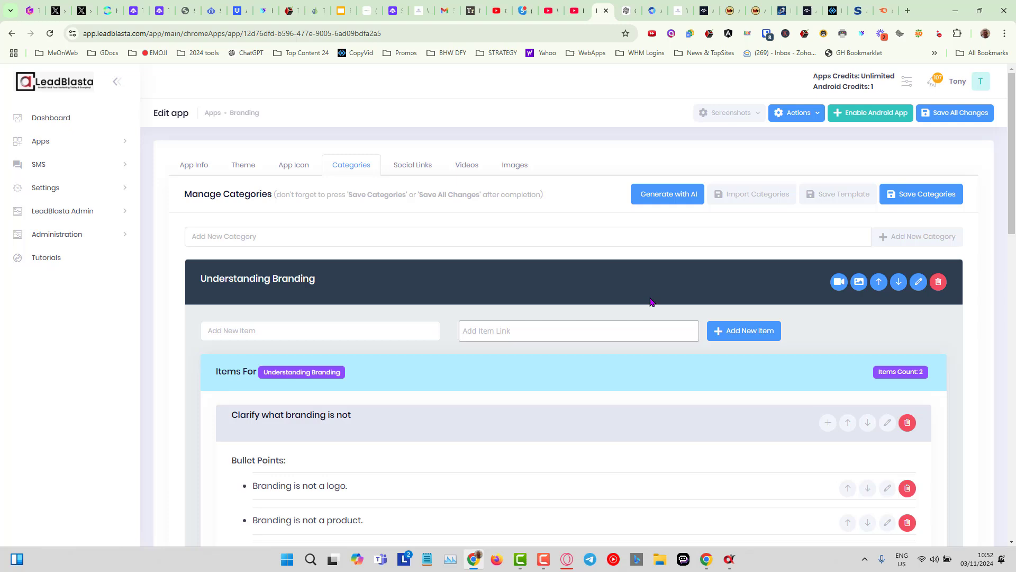
pyautogui.click(560, 289)
pyautogui.click(548, 332)
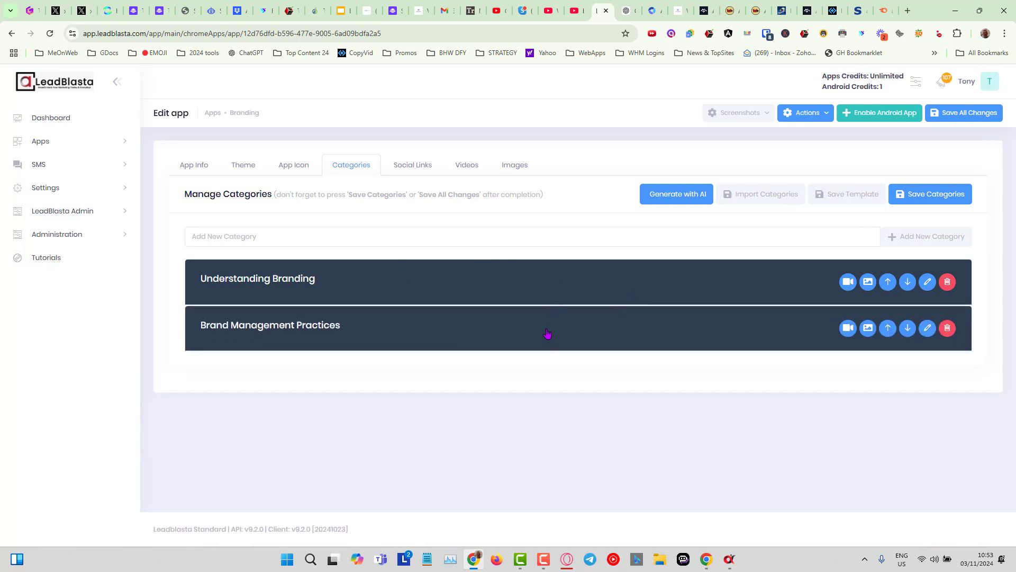
pyautogui.click(601, 291)
pyautogui.scroll(-3, 579, 333)
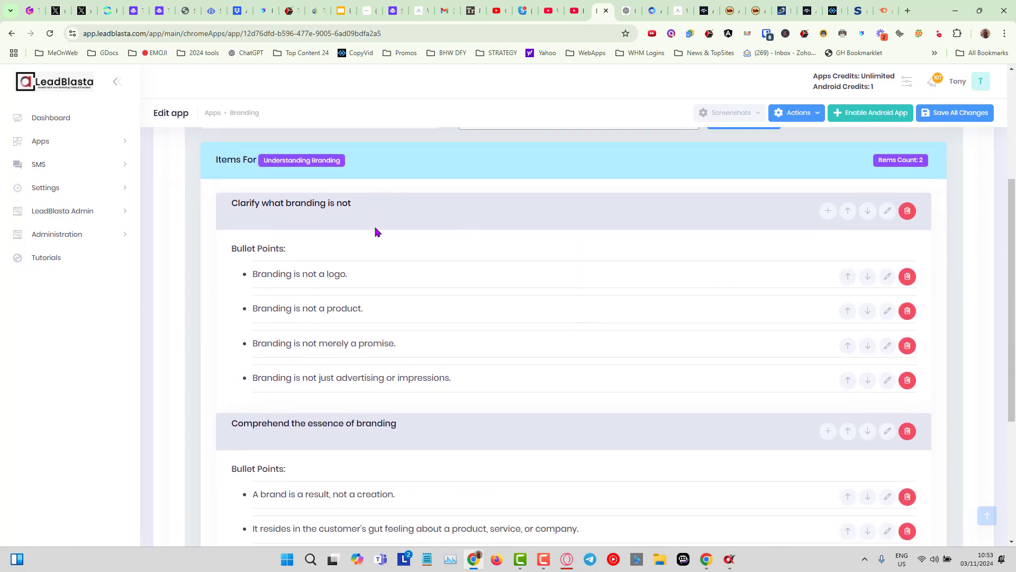
pyautogui.scroll(-4, 411, 358)
pyautogui.scroll(6, 418, 273)
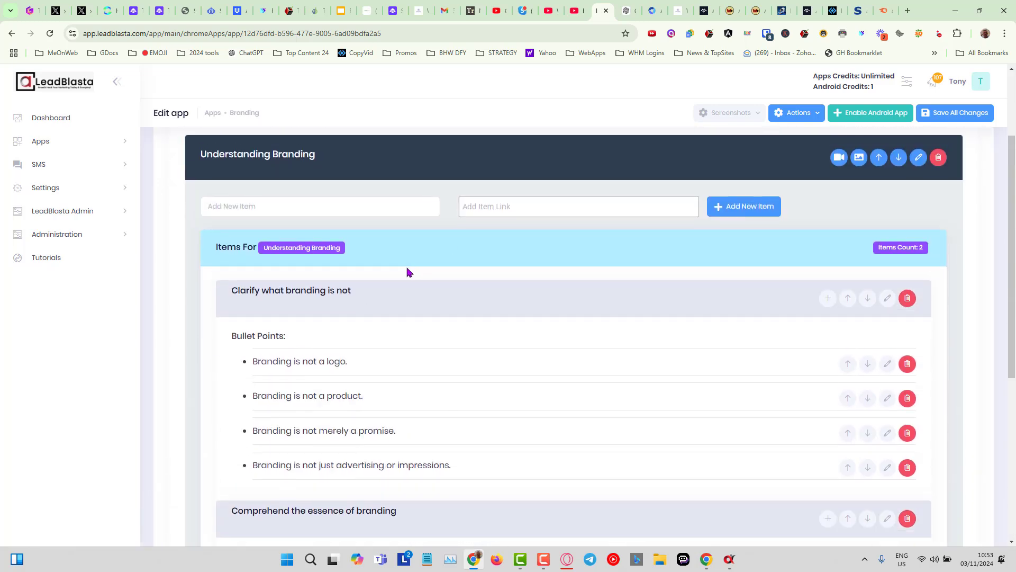
pyautogui.scroll(-1, 408, 270)
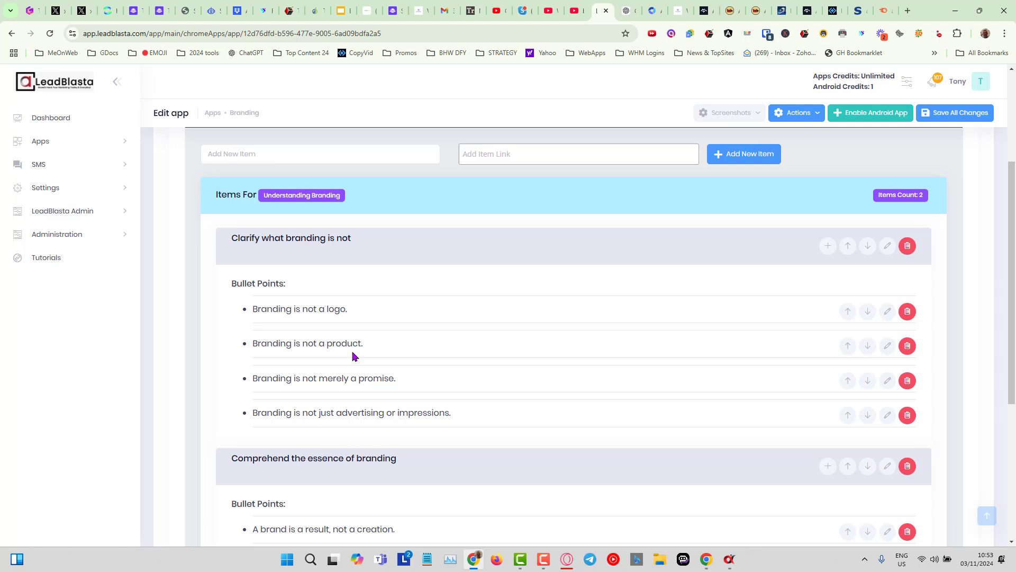
pyautogui.scroll(2, 454, 253)
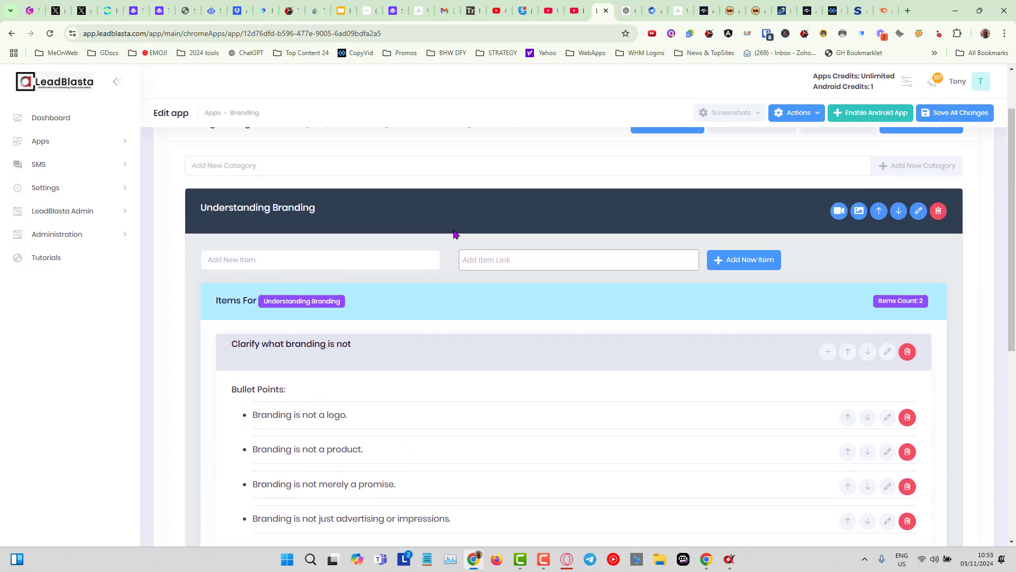
pyautogui.click(463, 213)
# Expand Brand Management Practices to review its tasks, then collapse it again
pyautogui.click(448, 332)
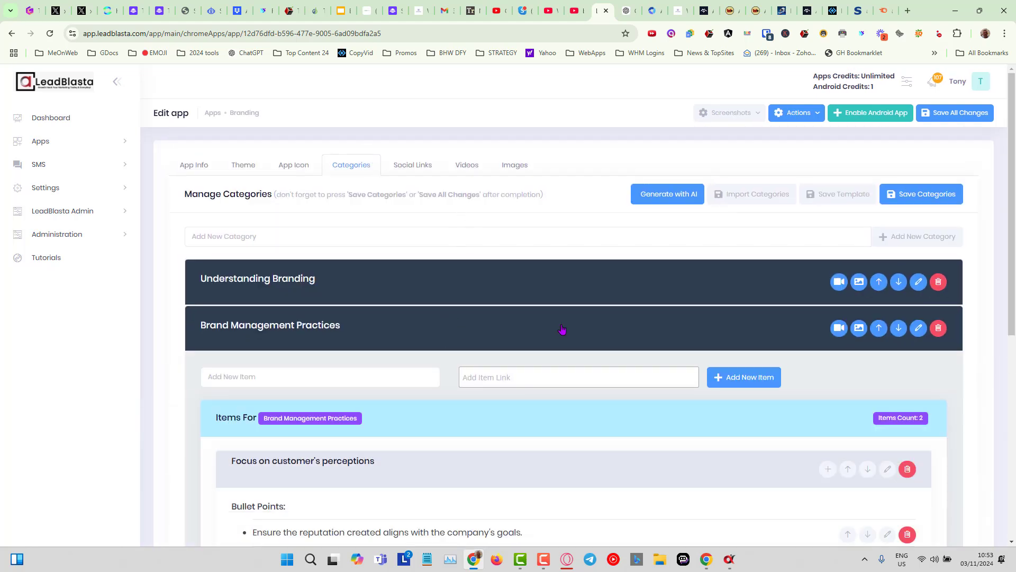
pyautogui.scroll(-4, 560, 329)
pyautogui.scroll(-2, 403, 251)
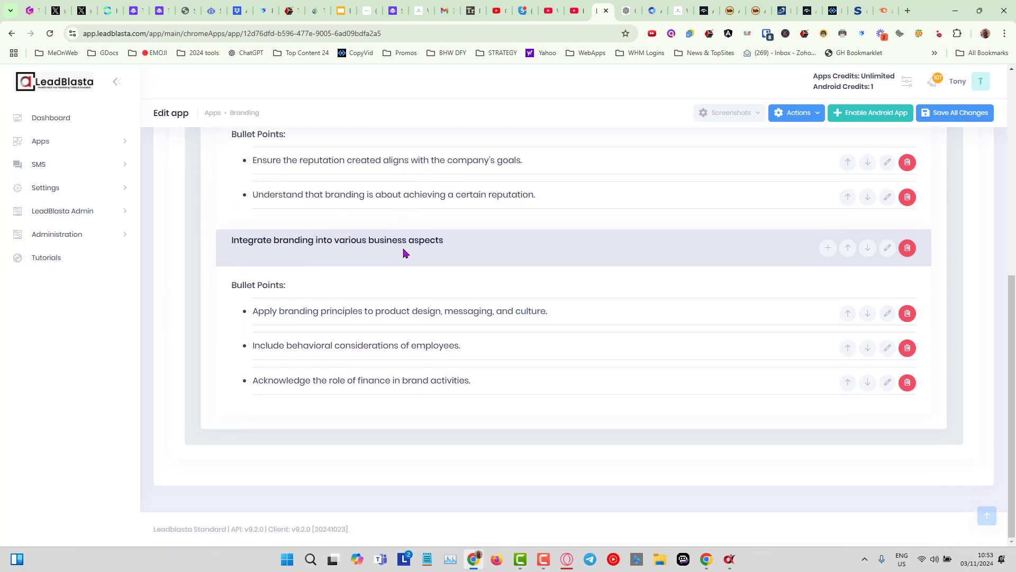
pyautogui.scroll(2, 403, 252)
pyautogui.scroll(3, 488, 250)
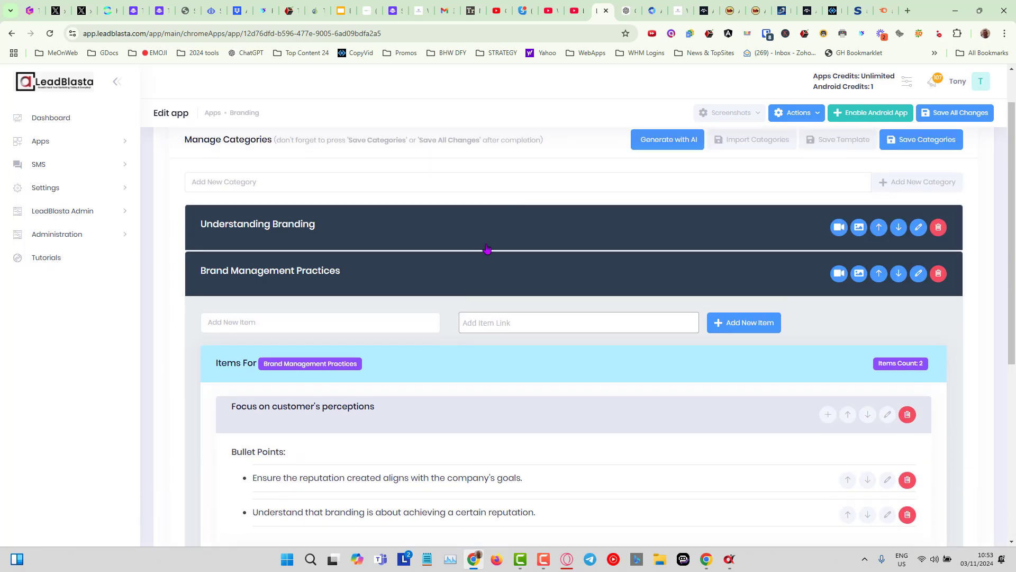
pyautogui.click(475, 284)
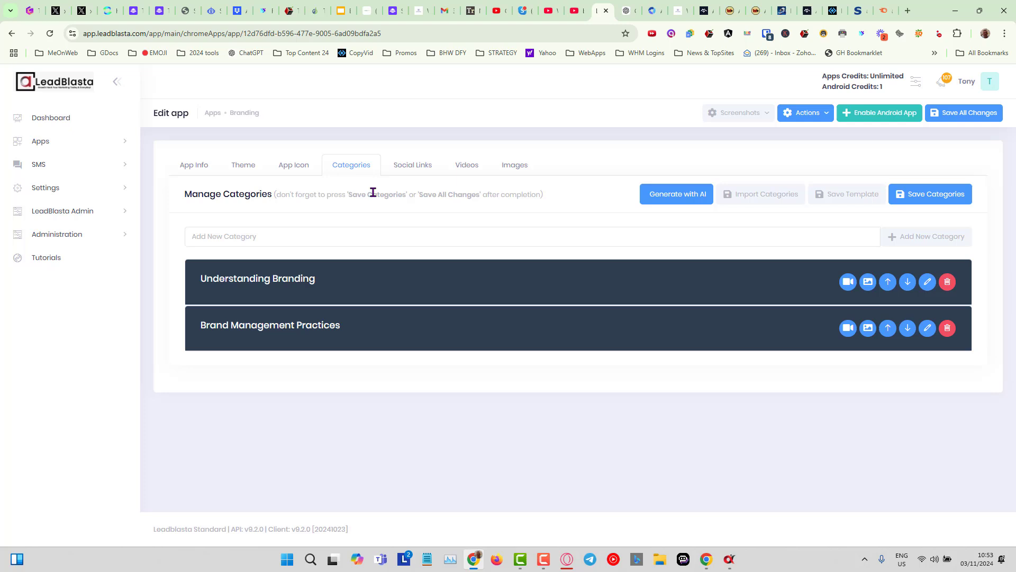
pyautogui.click(688, 195)
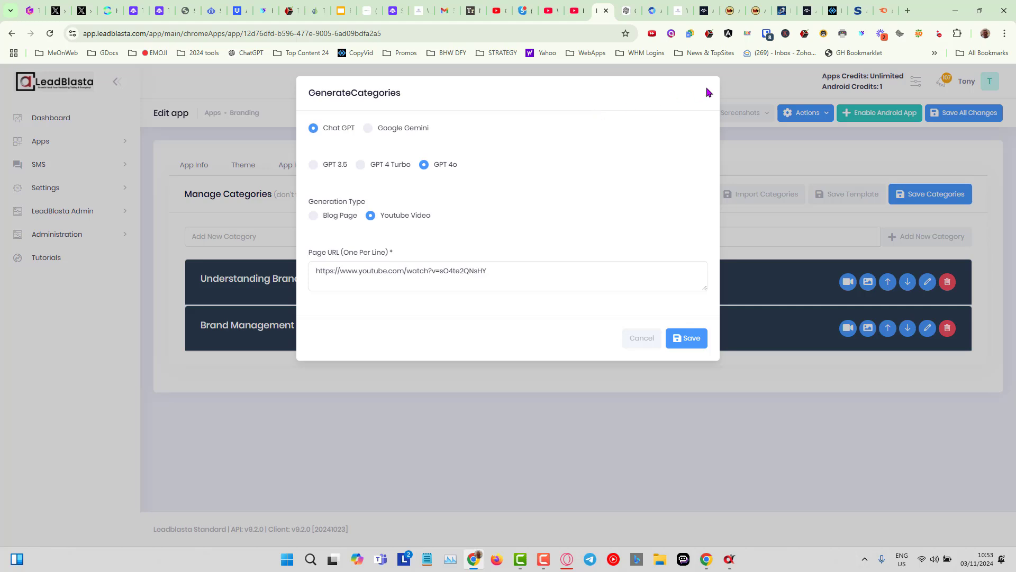
pyautogui.click(639, 337)
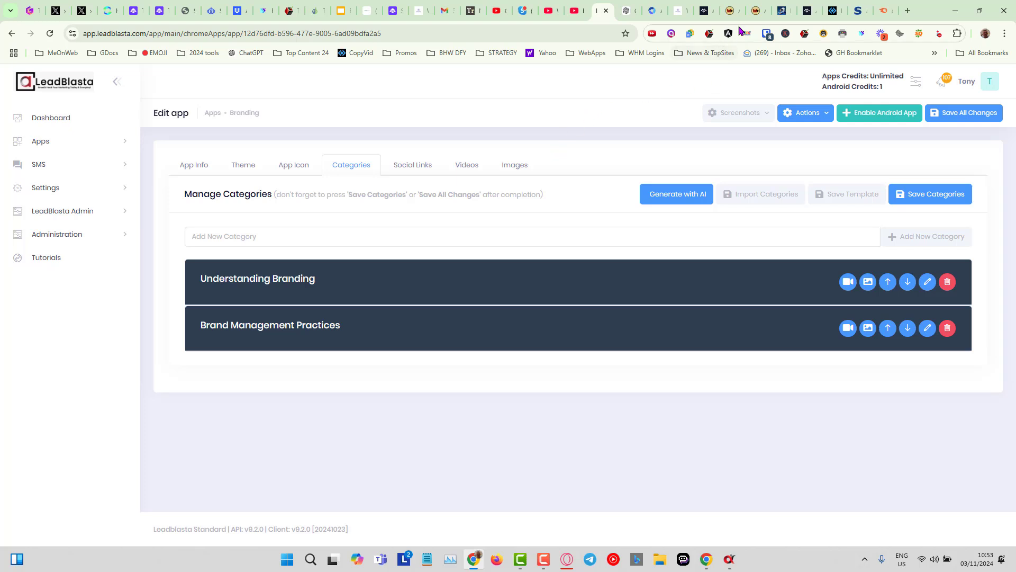
# Open the LeadBlasta extension popup, scroll through the checklist, and collapse Case Studies
pyautogui.click(805, 34)
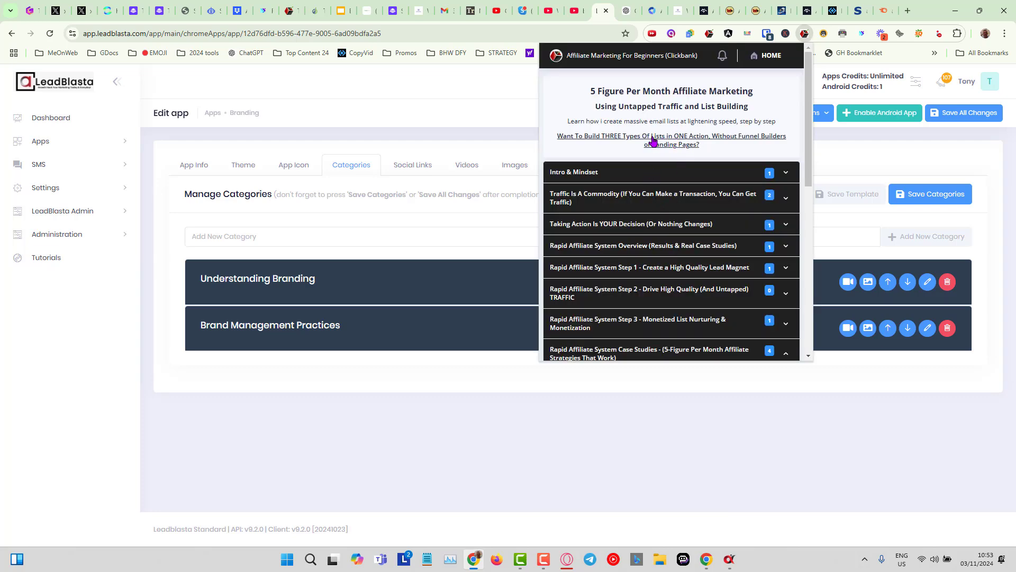
pyautogui.scroll(-10, 677, 263)
pyautogui.scroll(-1, 677, 263)
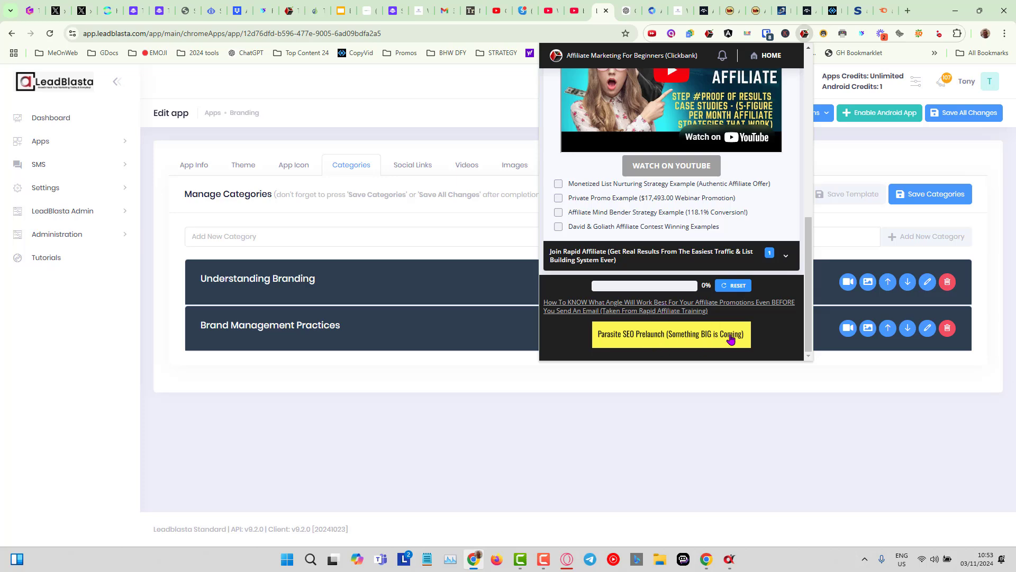
pyautogui.scroll(10, 724, 341)
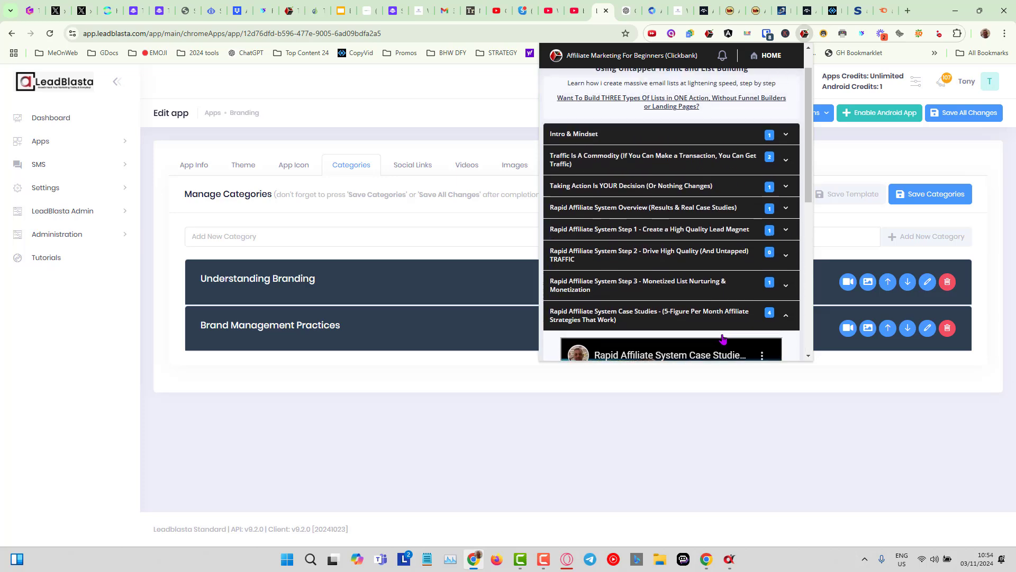
pyautogui.scroll(-4, 780, 285)
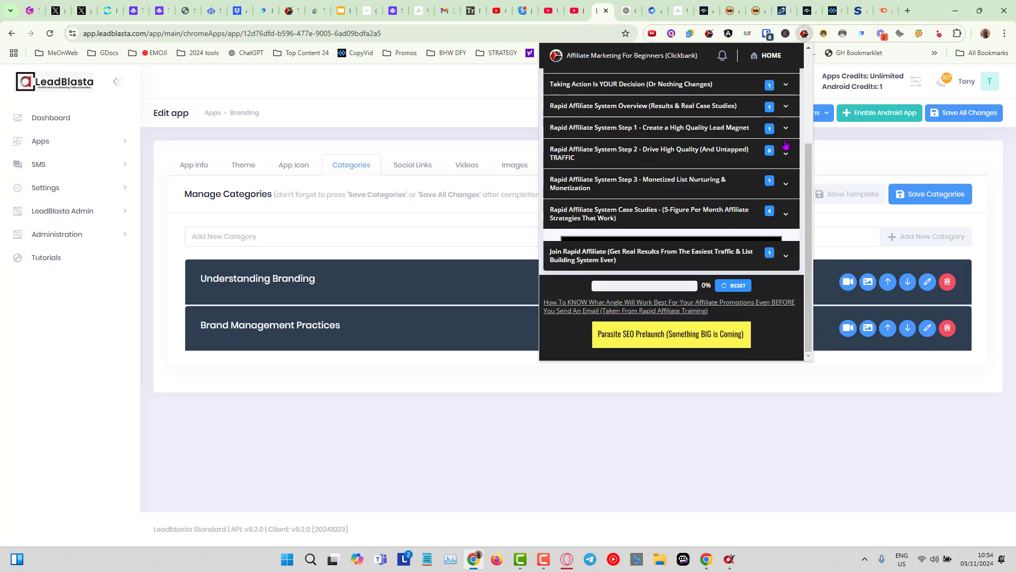
pyautogui.click(785, 142)
pyautogui.scroll(3, 777, 181)
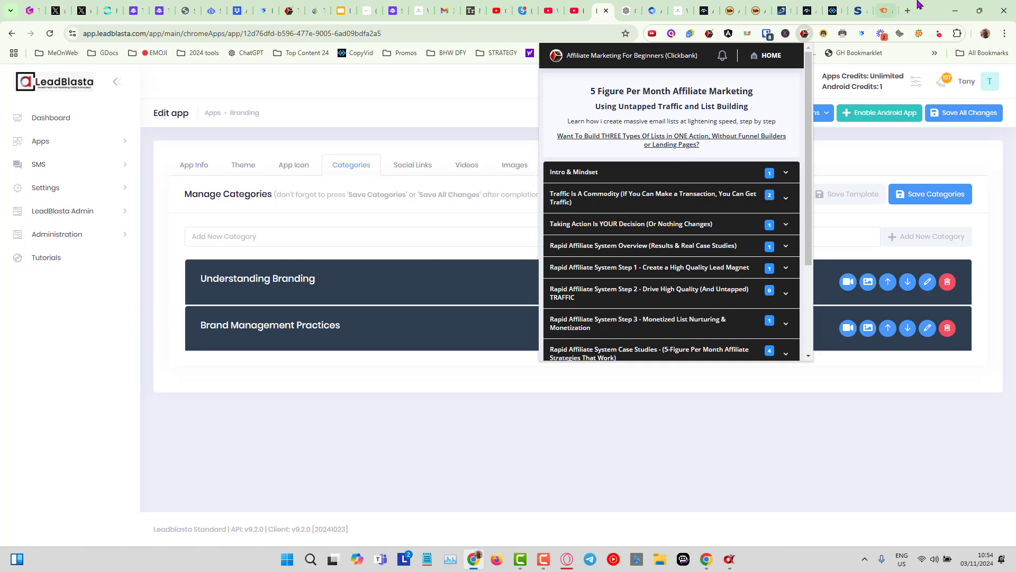
# Return to the keywordintent.io tab and scroll to the top of the AI Marketing results
pyautogui.click(835, 11)
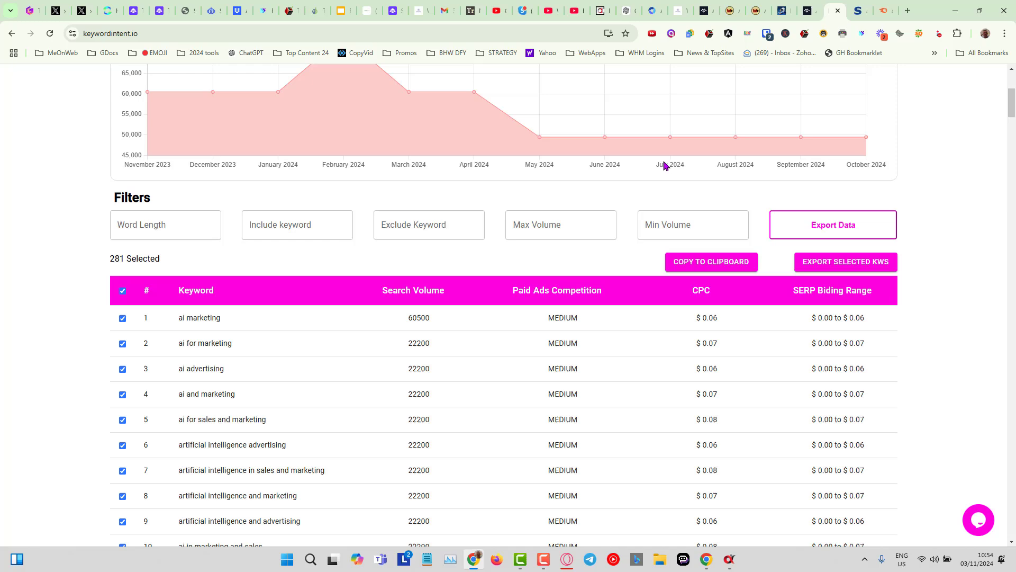
pyautogui.scroll(5, 530, 191)
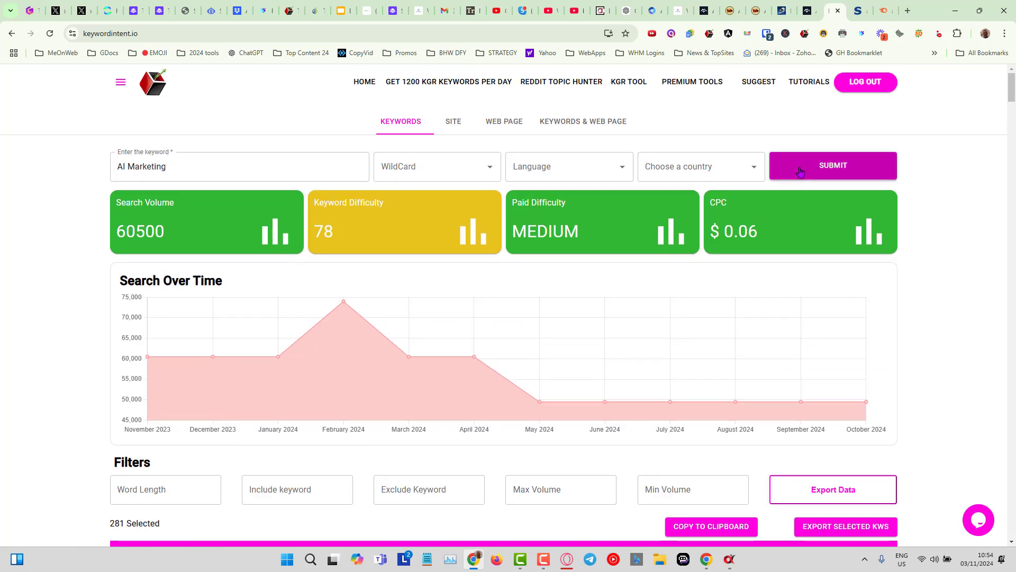
pyautogui.scroll(-2, 613, 304)
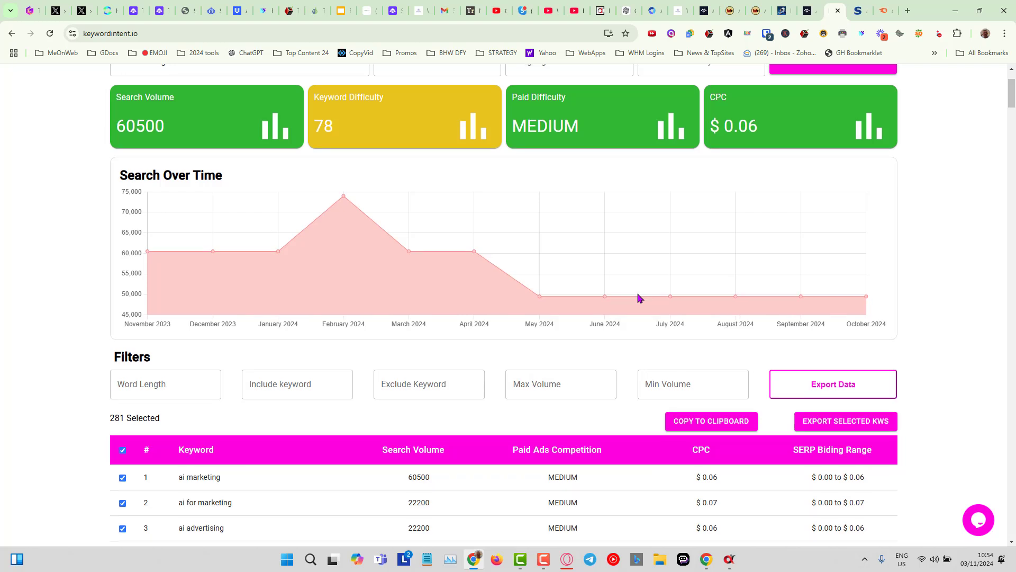
pyautogui.scroll(2, 638, 297)
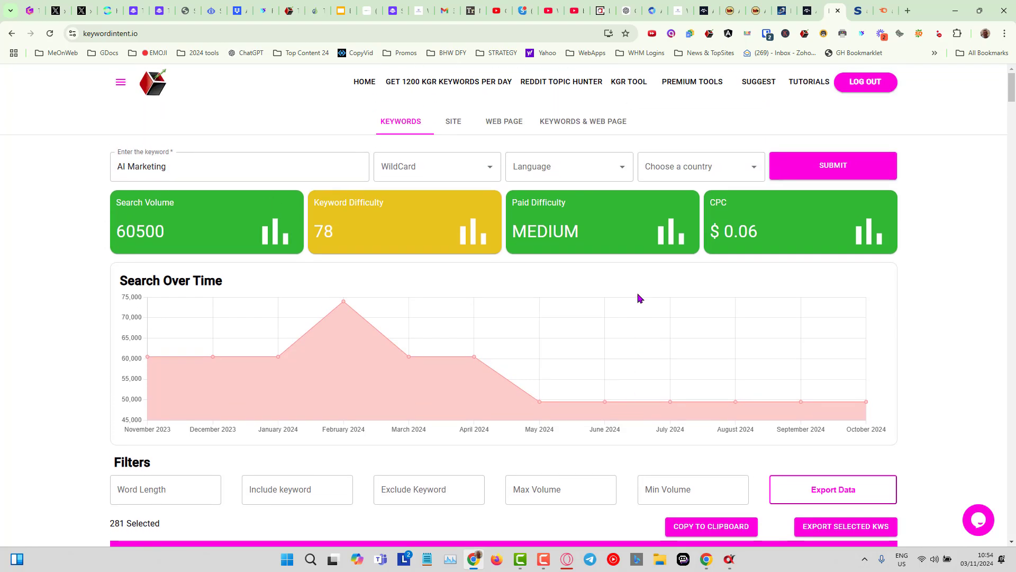